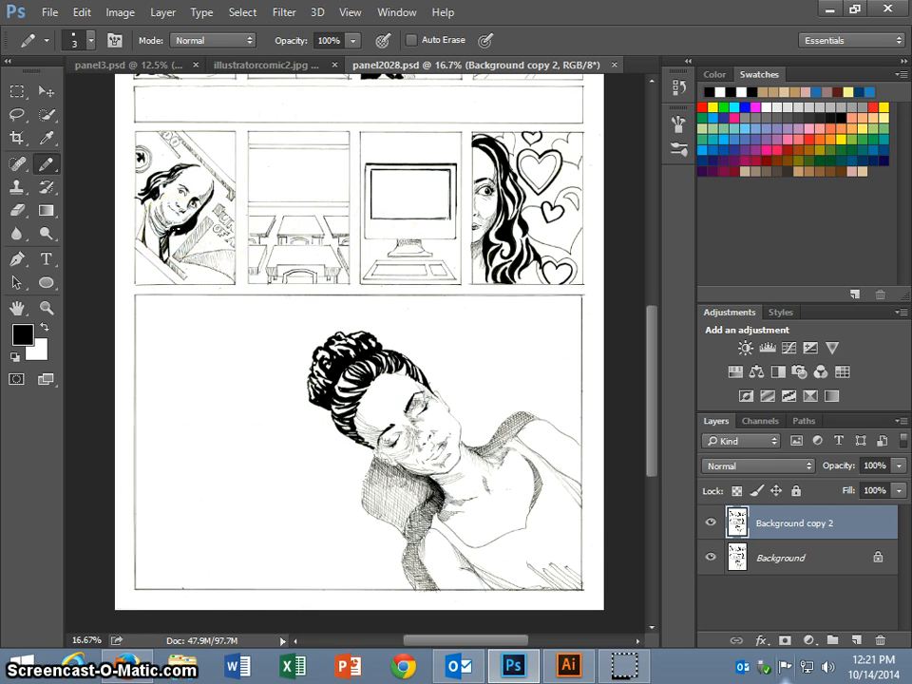
# Check the comic page's image dimensions and resolution in the Image Size settings.
pyautogui.scroll(-3, 359, 380)
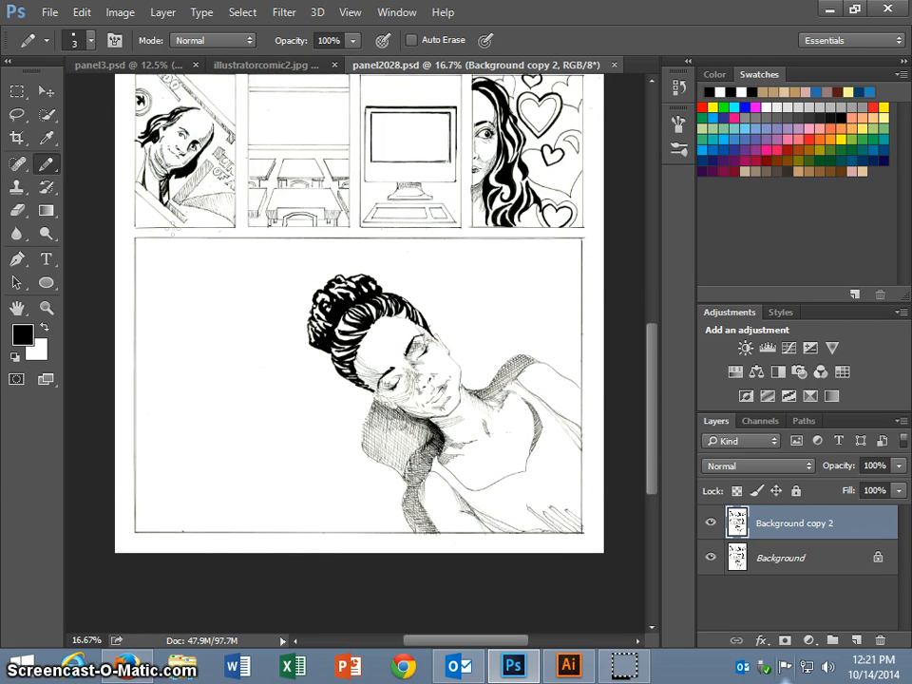
pyautogui.click(172, 233)
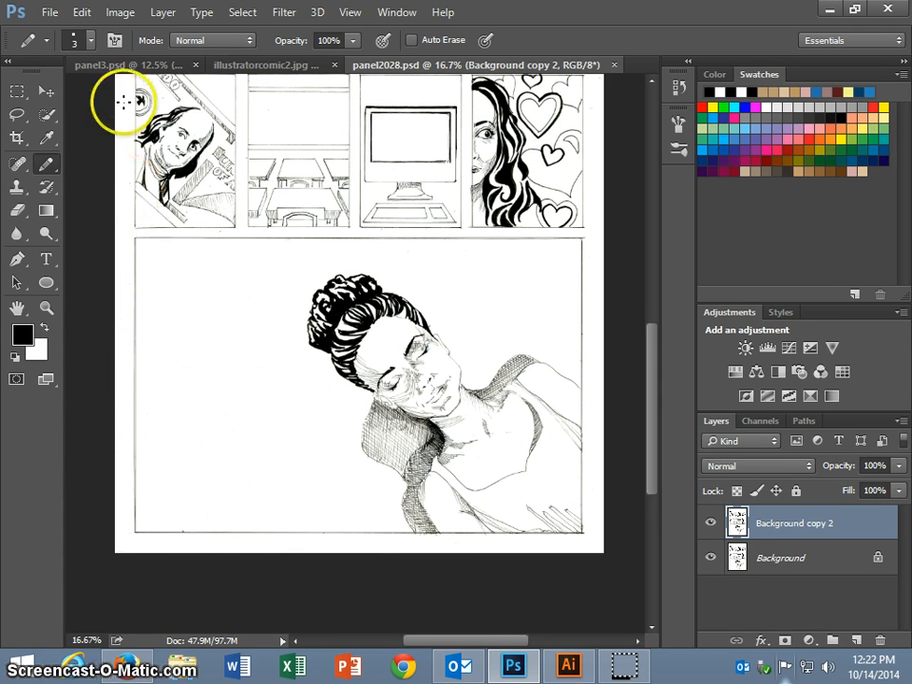
pyautogui.click(120, 12)
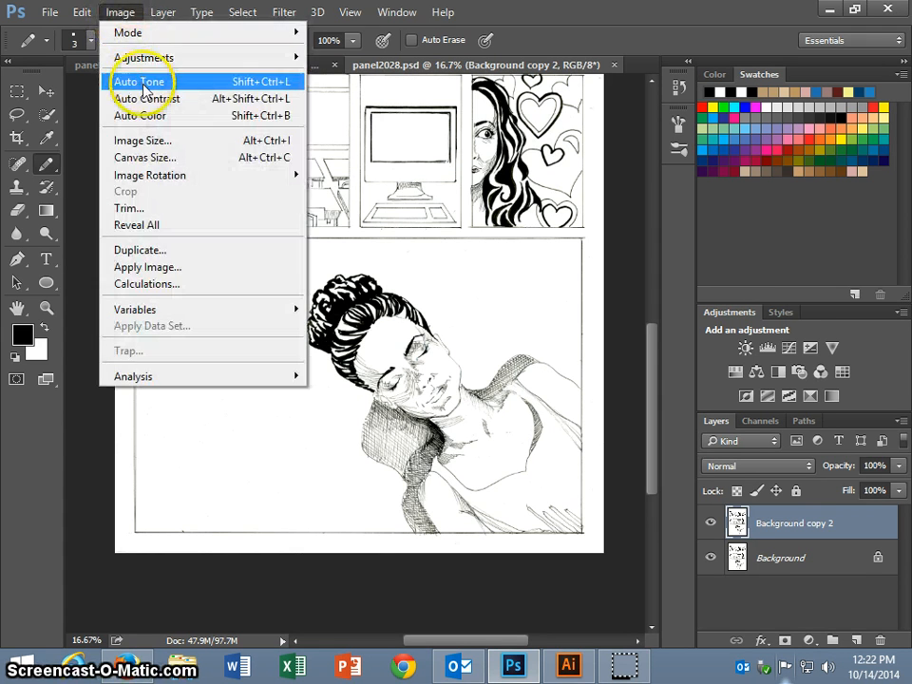
pyautogui.click(140, 142)
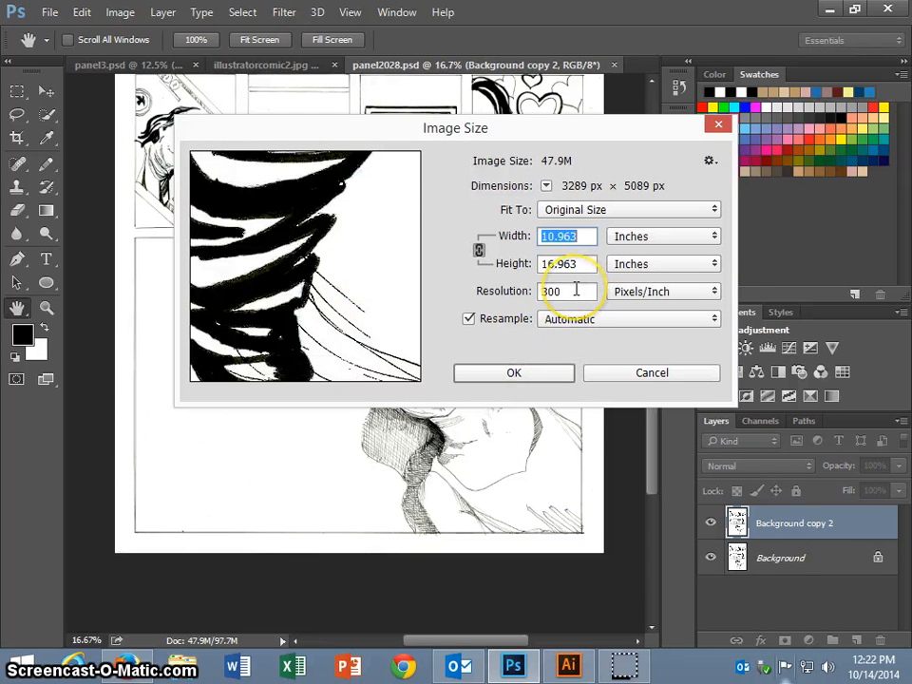
pyautogui.doubleClick(576, 292)
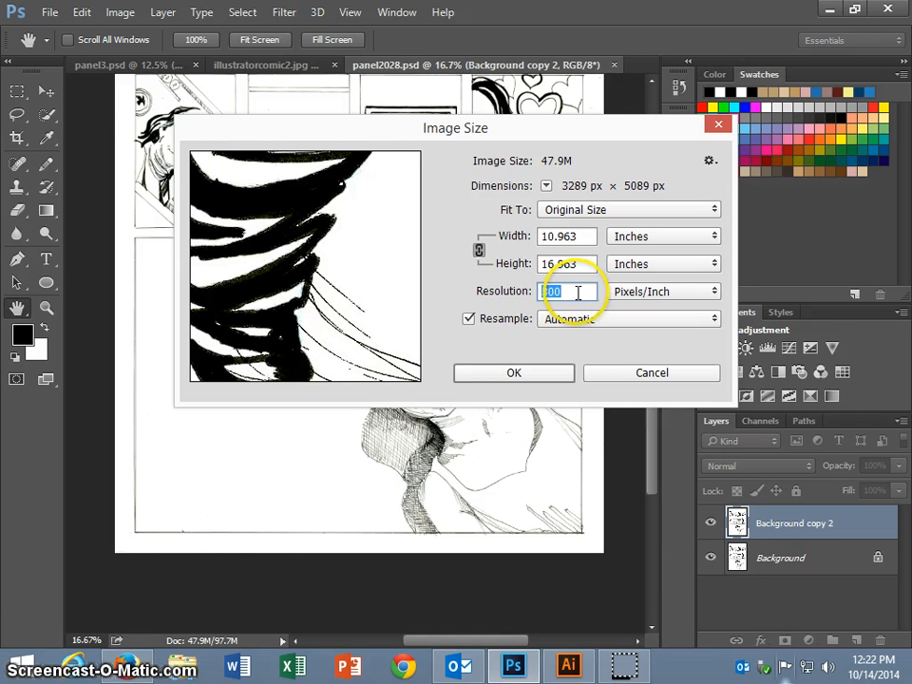
pyautogui.click(578, 293)
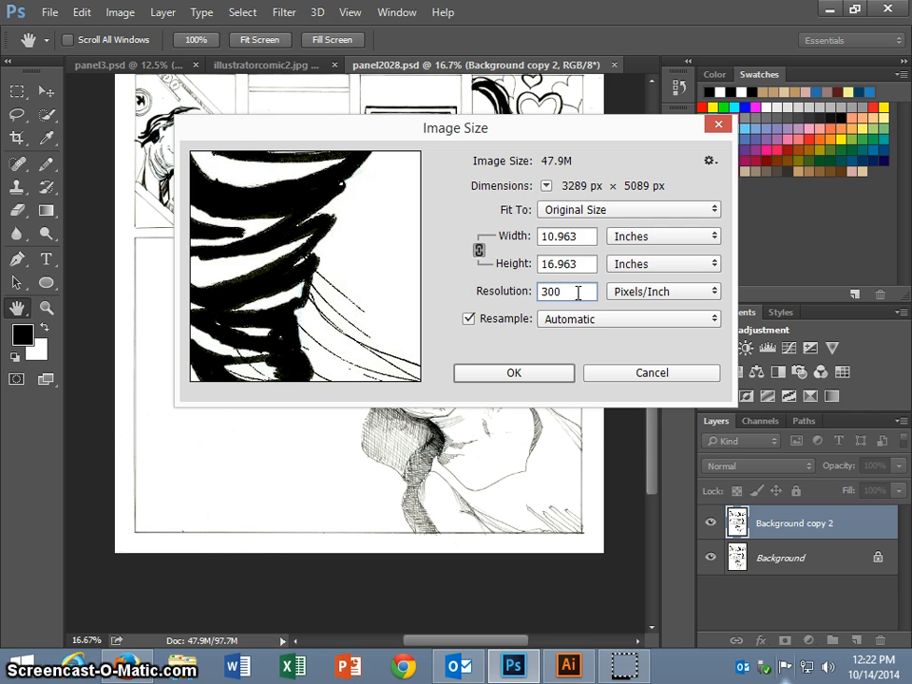
pyautogui.click(577, 292)
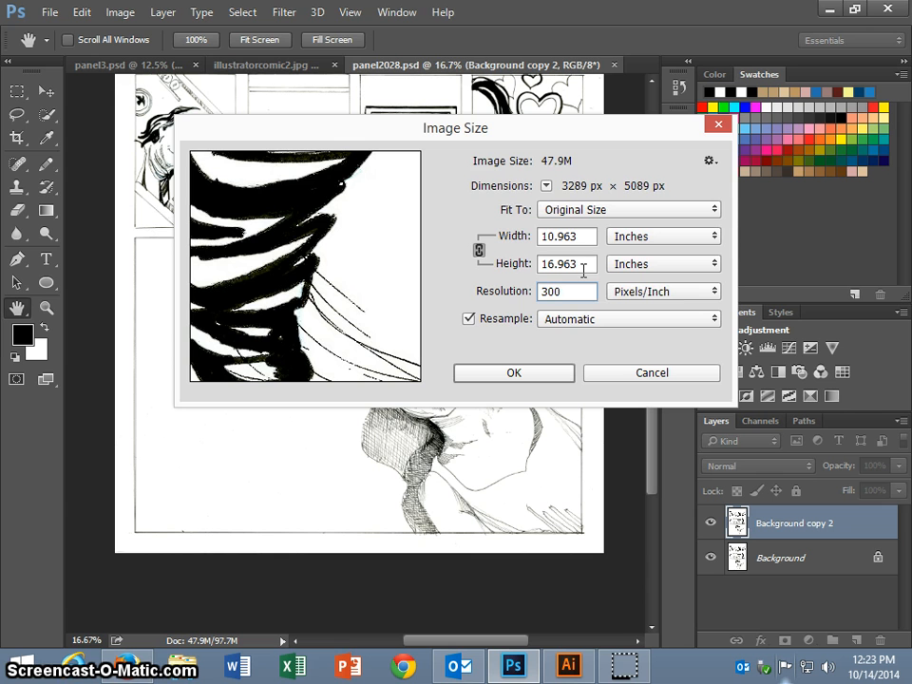
pyautogui.click(514, 373)
pyautogui.press('b')
# Save the comic page under the new name "illustrator panel 2" in Photoshop format, accepting the default format options.
pyautogui.click(59, 11)
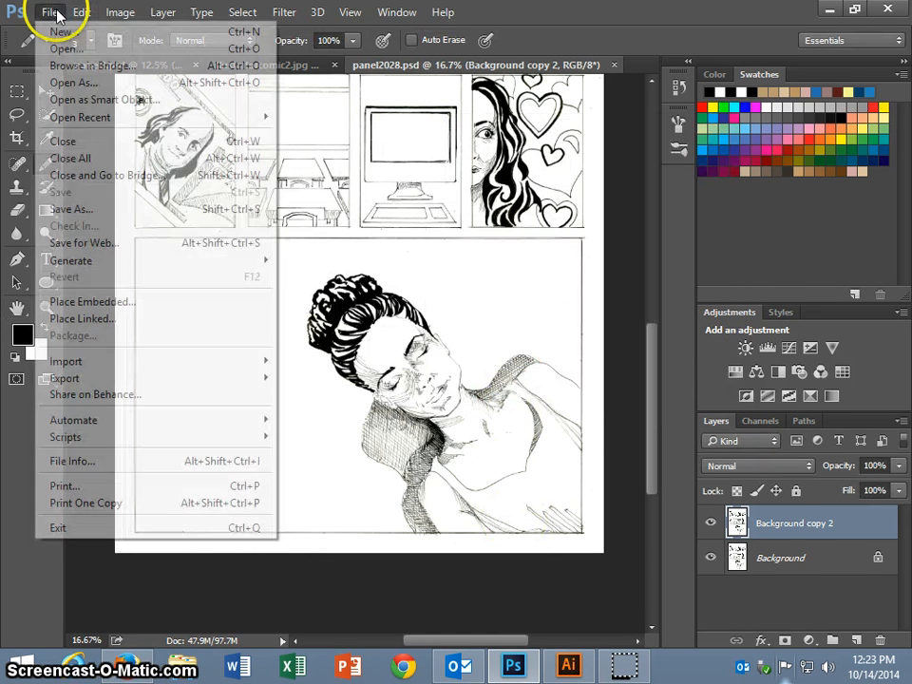
pyautogui.click(67, 207)
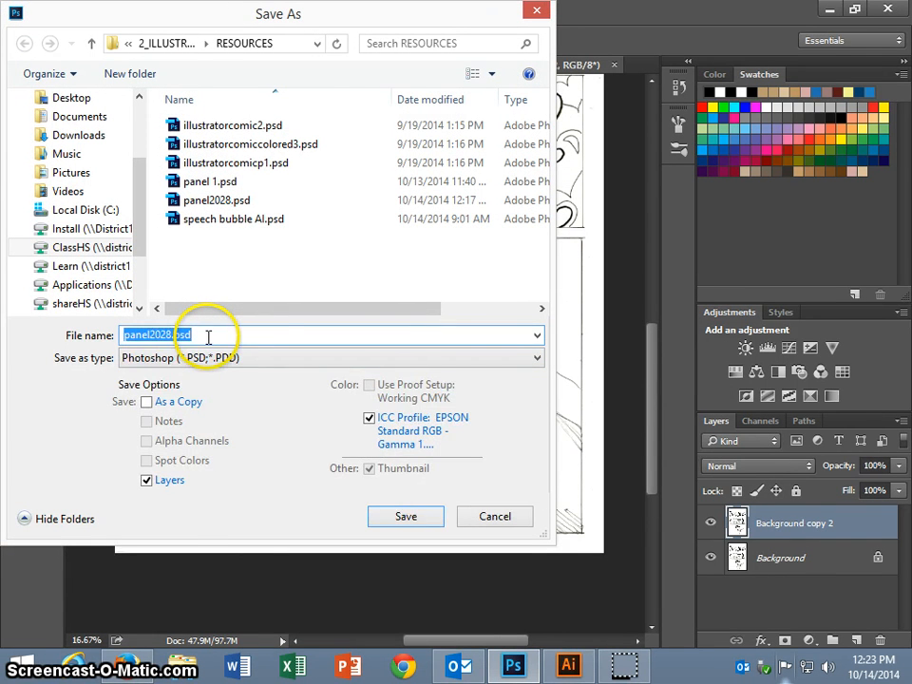
pyautogui.write('illustrat')
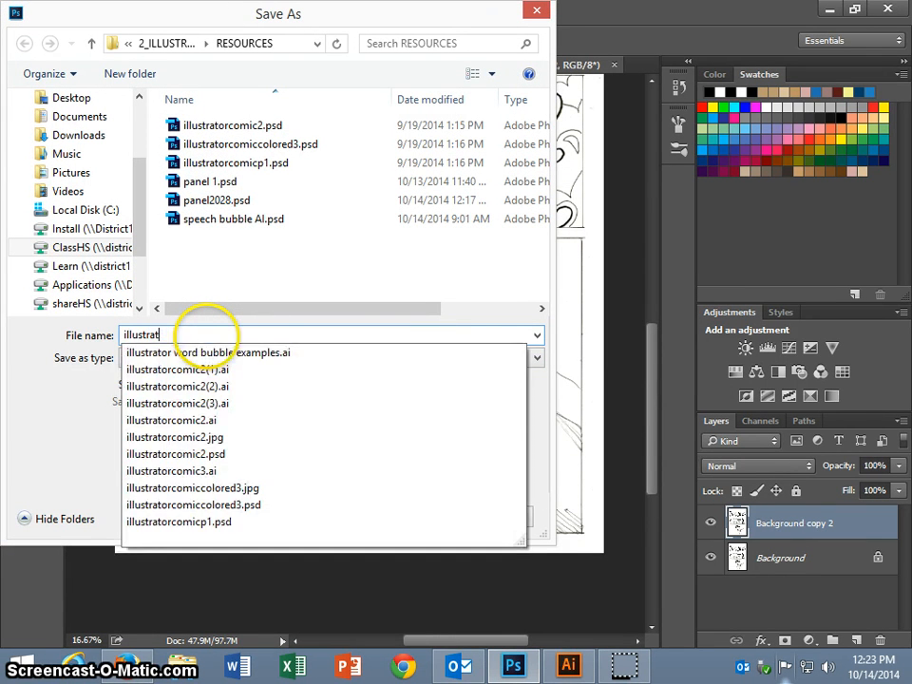
pyautogui.write('or panel 2')
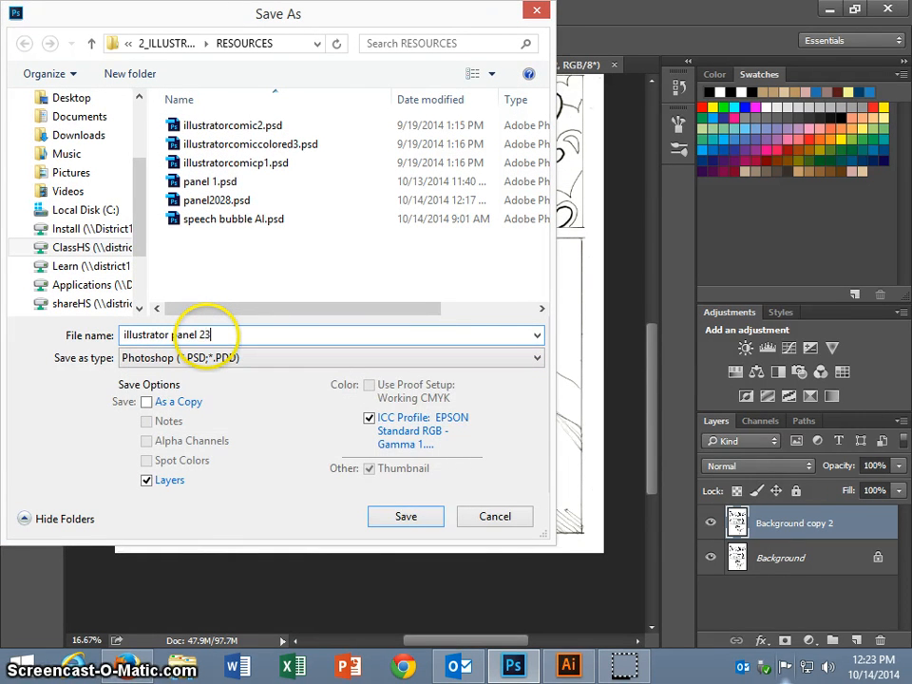
pyautogui.click(406, 516)
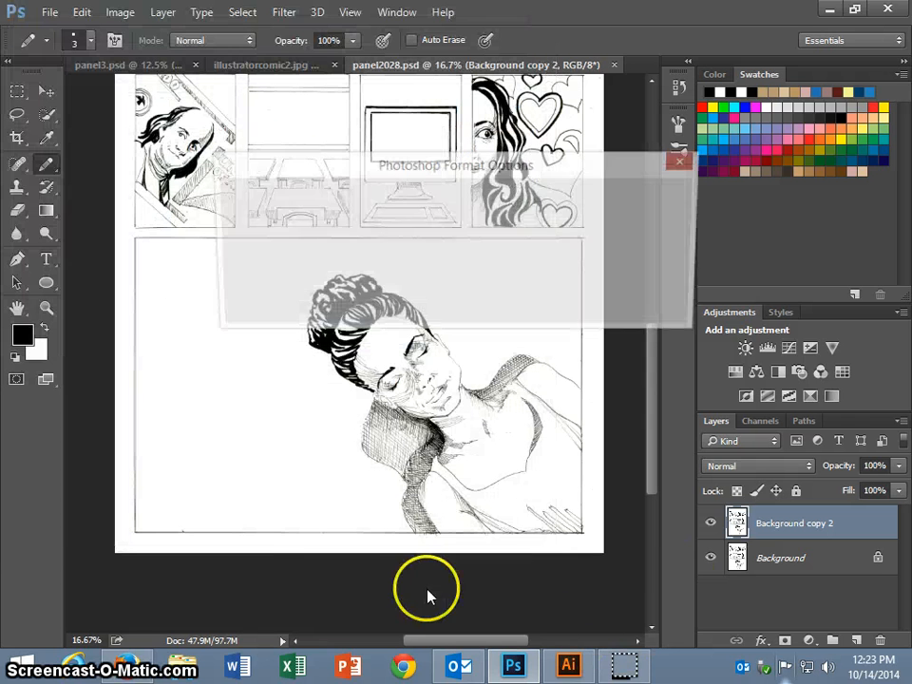
pyautogui.click(655, 199)
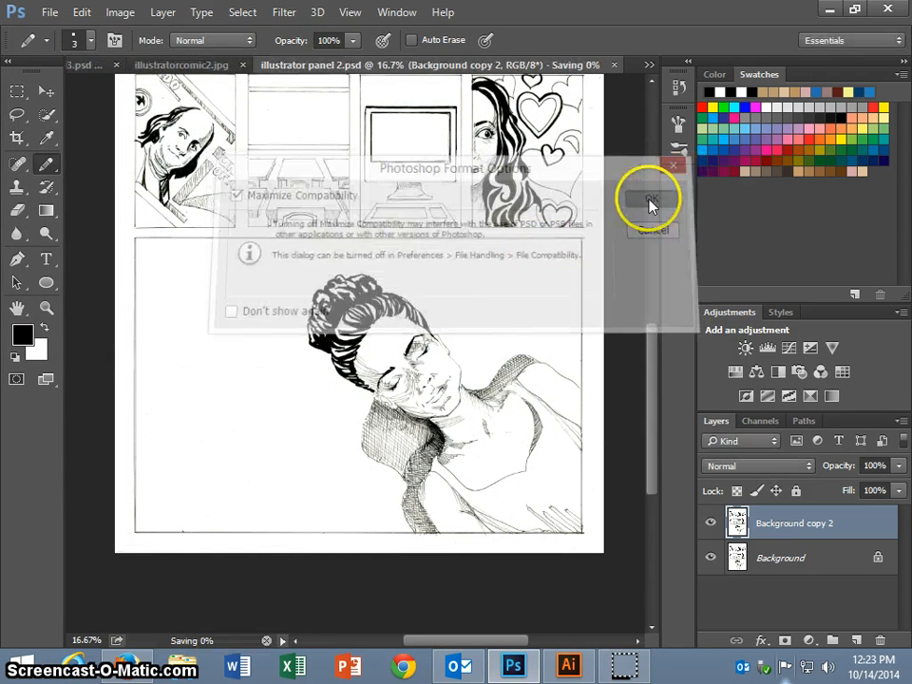
# Switch to Illustrator and start a new document with inches as the unit.
pyautogui.click(568, 668)
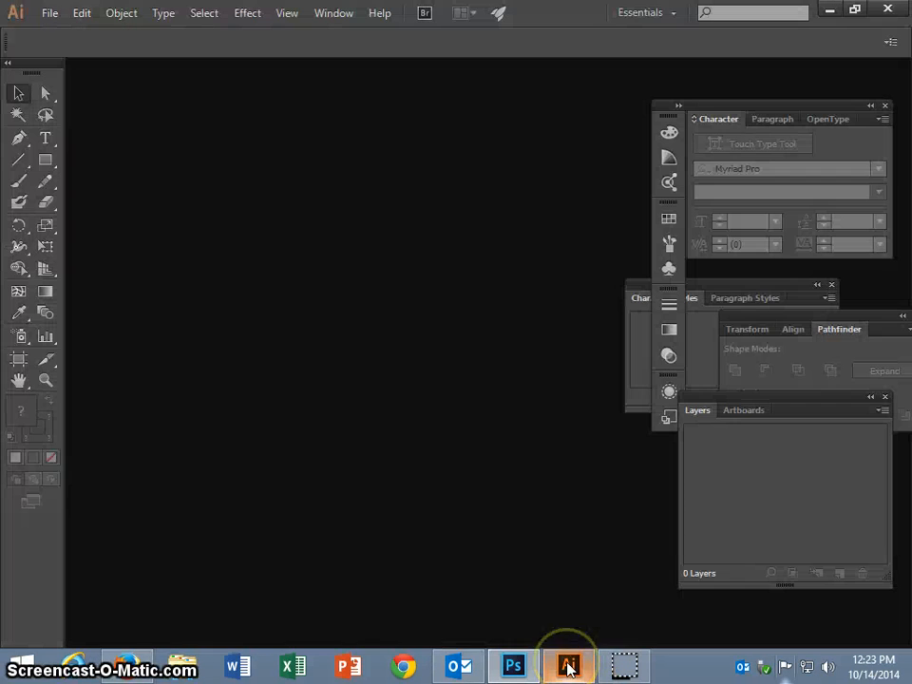
pyautogui.click(52, 14)
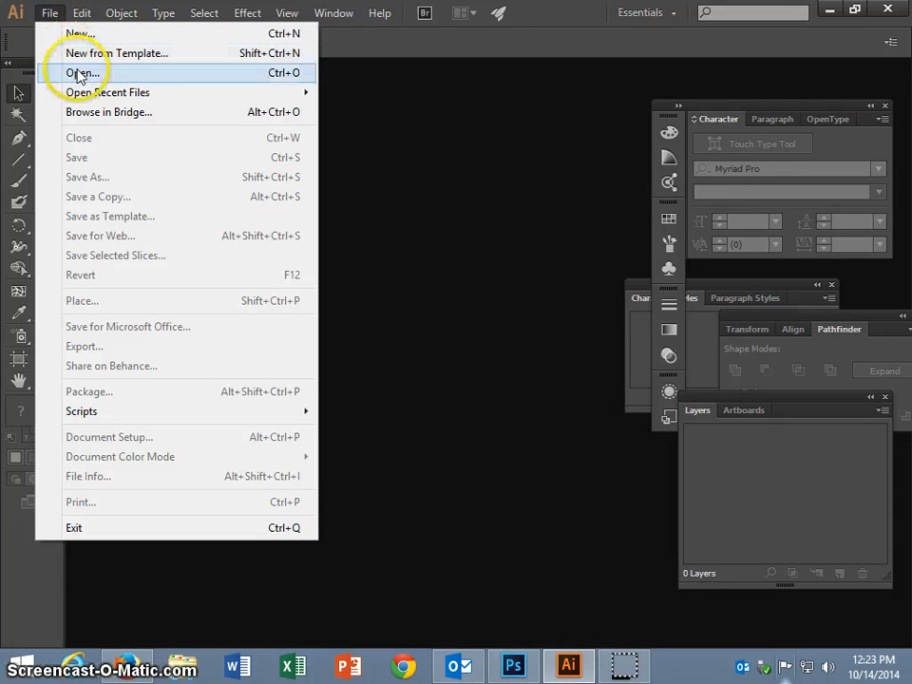
pyautogui.click(181, 43)
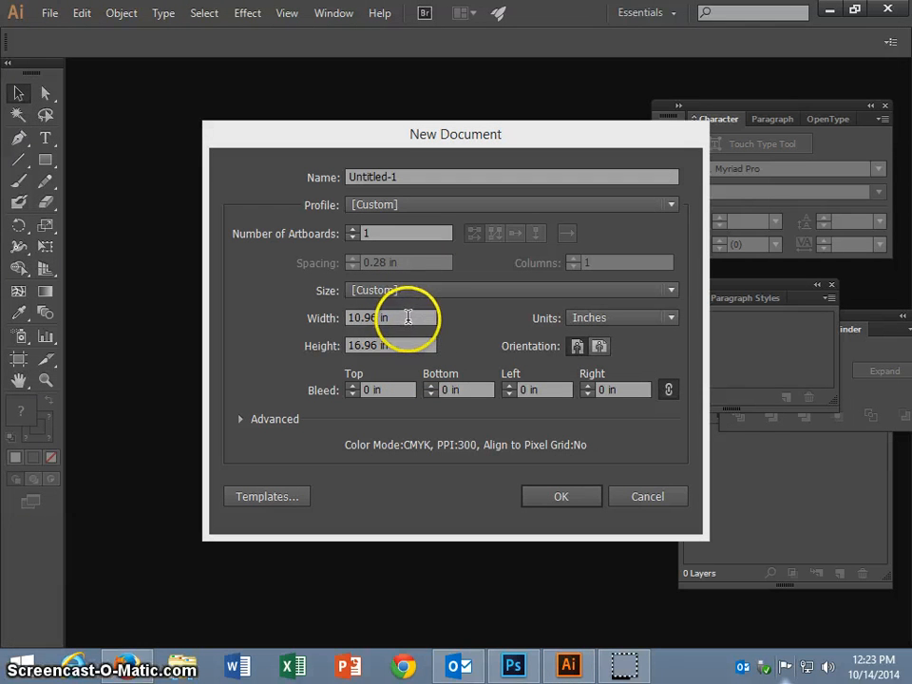
pyautogui.click(616, 320)
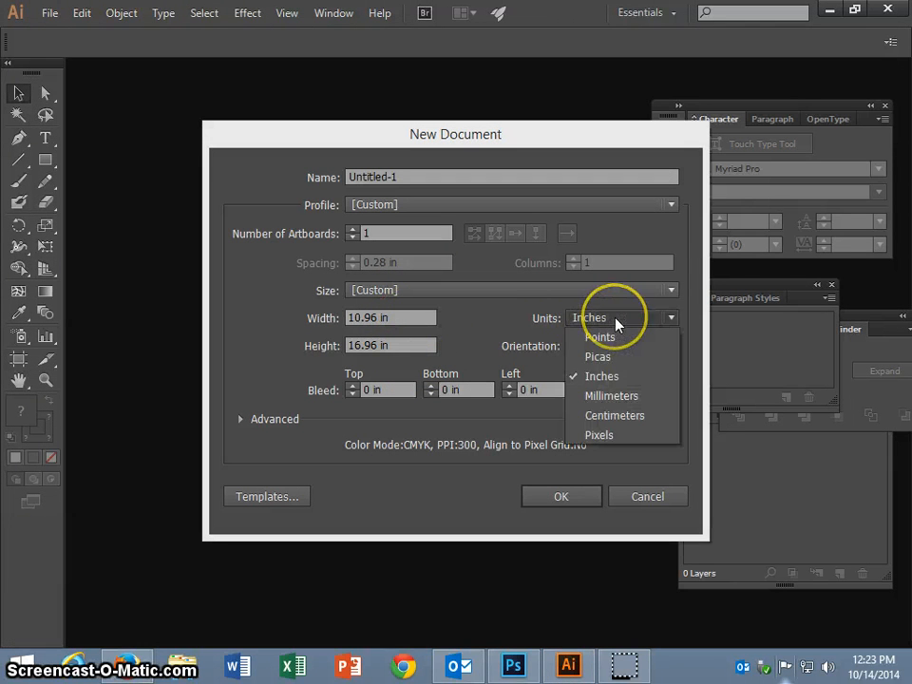
pyautogui.click(602, 378)
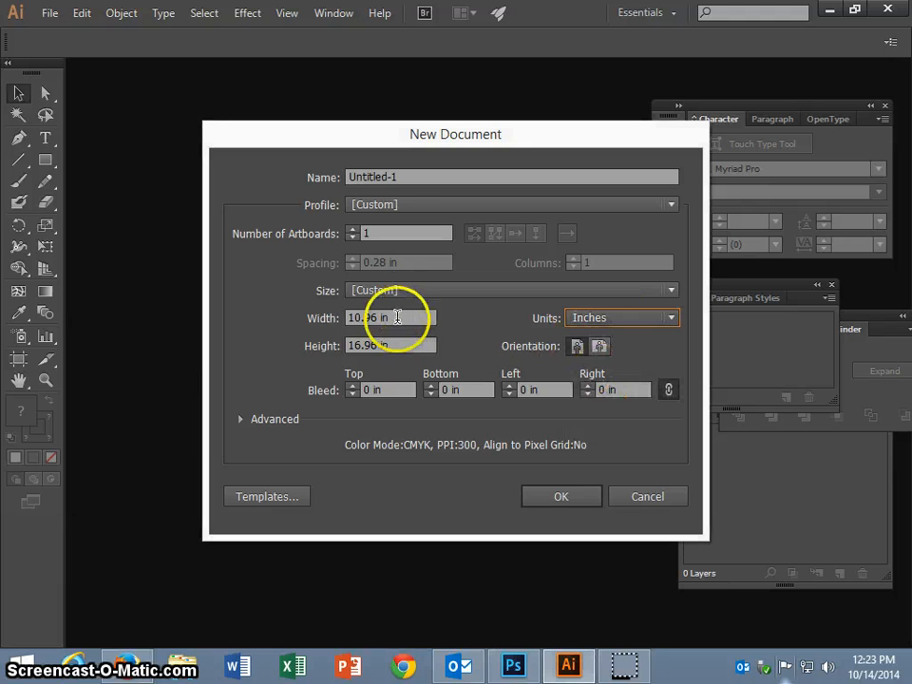
# Set the new document's width to 10.96 in, keep the height at 16.96 in, and create it.
pyautogui.click(397, 317)
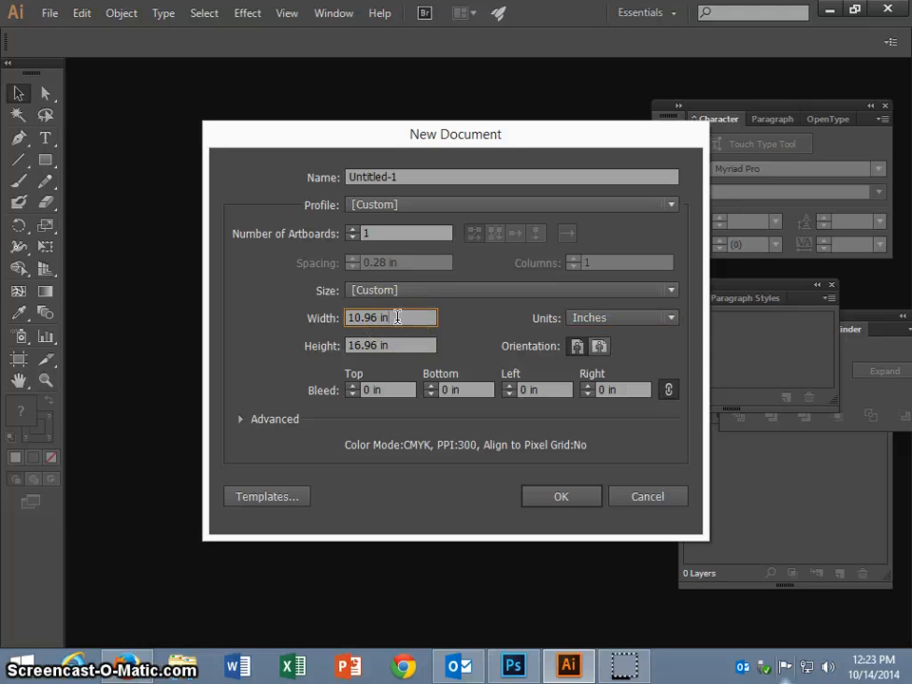
pyautogui.click(401, 356)
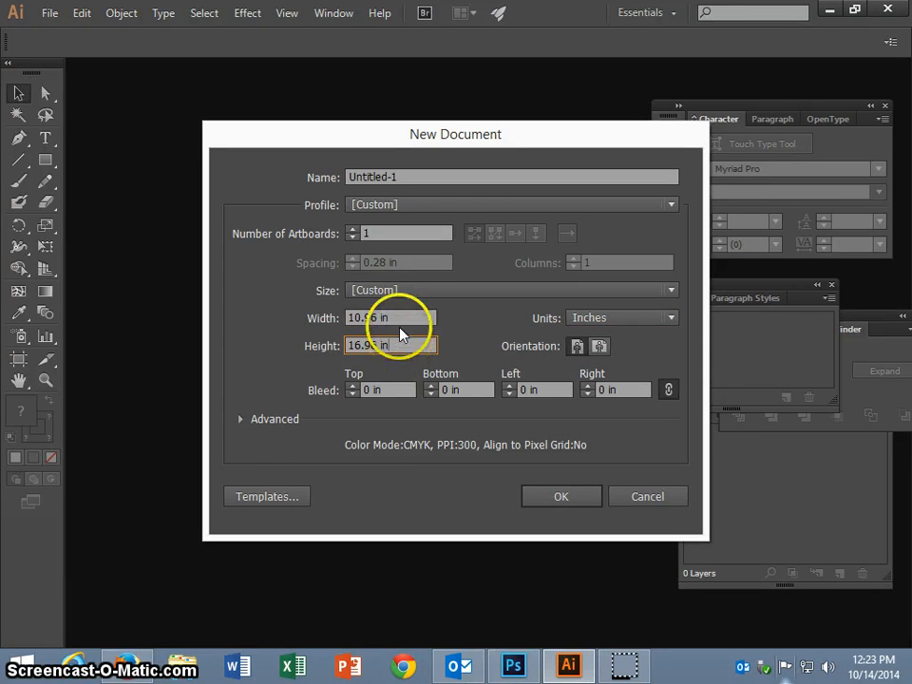
pyautogui.moveTo(401, 315); pyautogui.dragTo(319, 313)
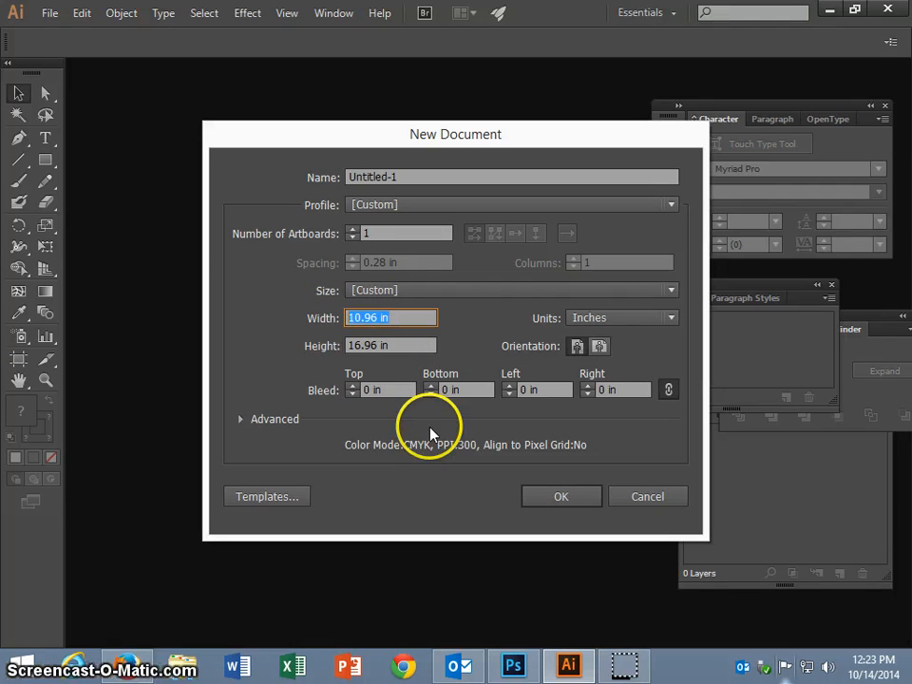
pyautogui.press('BackSpace')
pyautogui.write('10.')
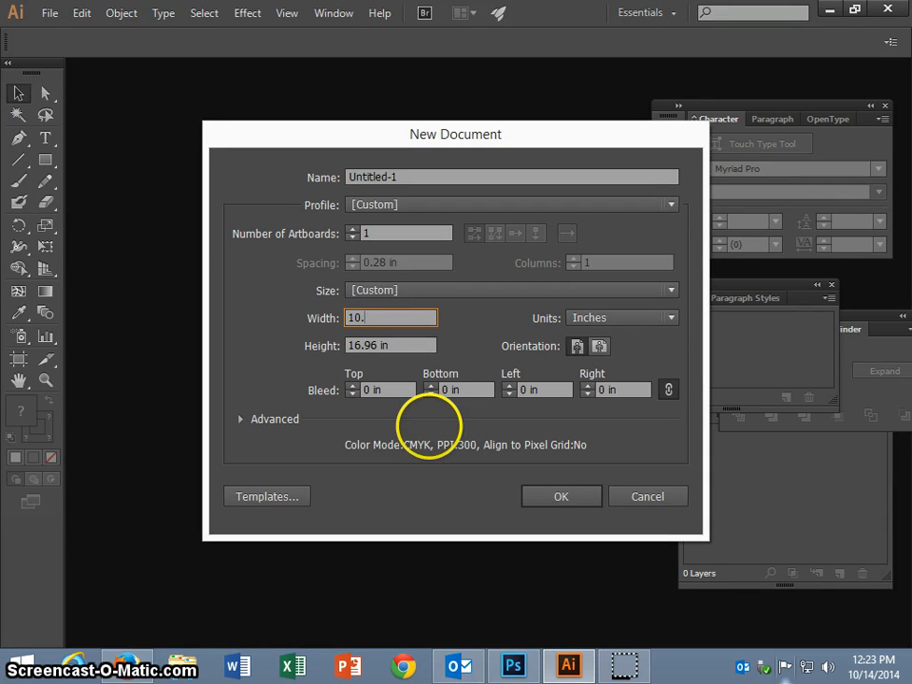
pyautogui.write('96')
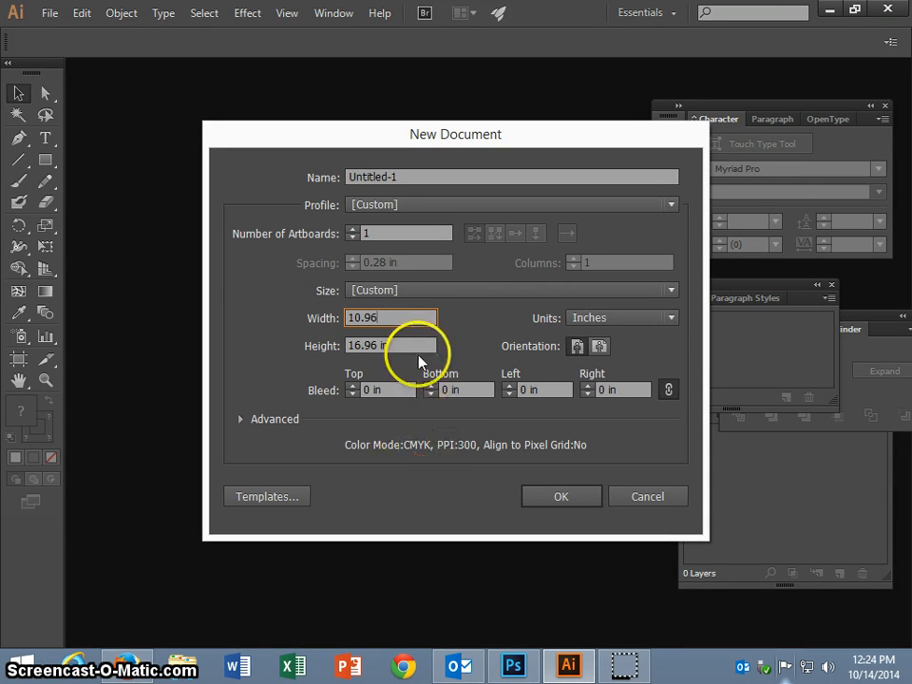
pyautogui.press('Tab')
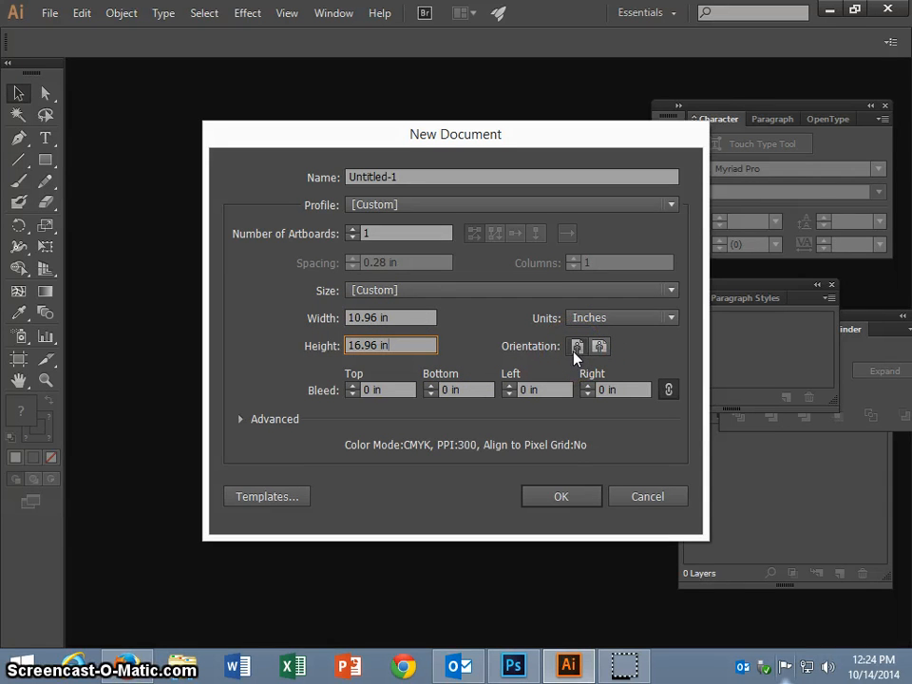
pyautogui.click(553, 497)
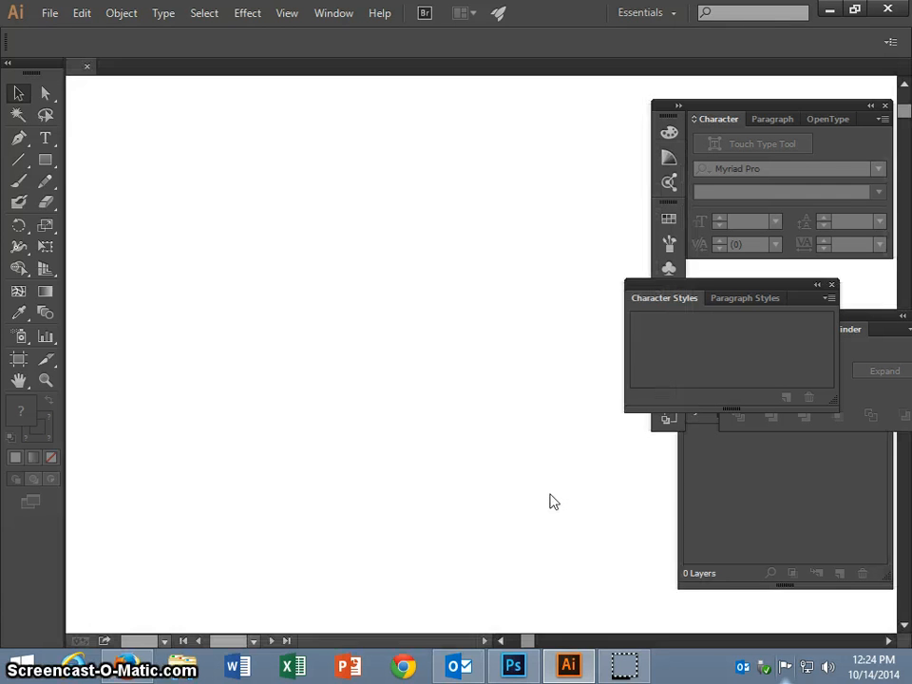
# Place illustrator panel 2.psd as a linked image and align it with the artboard's edges.
pyautogui.click(50, 13)
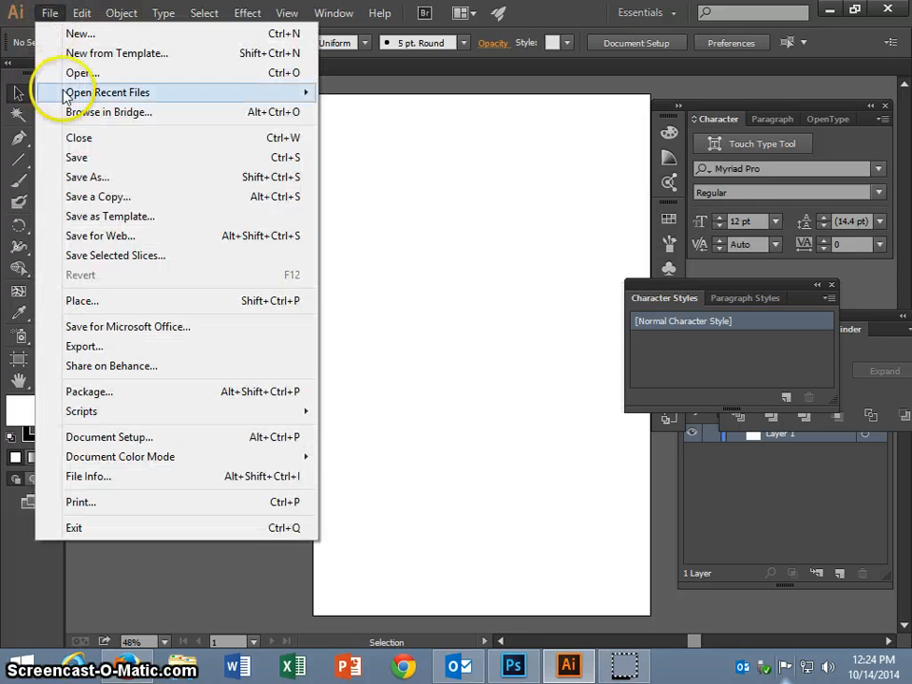
pyautogui.click(89, 303)
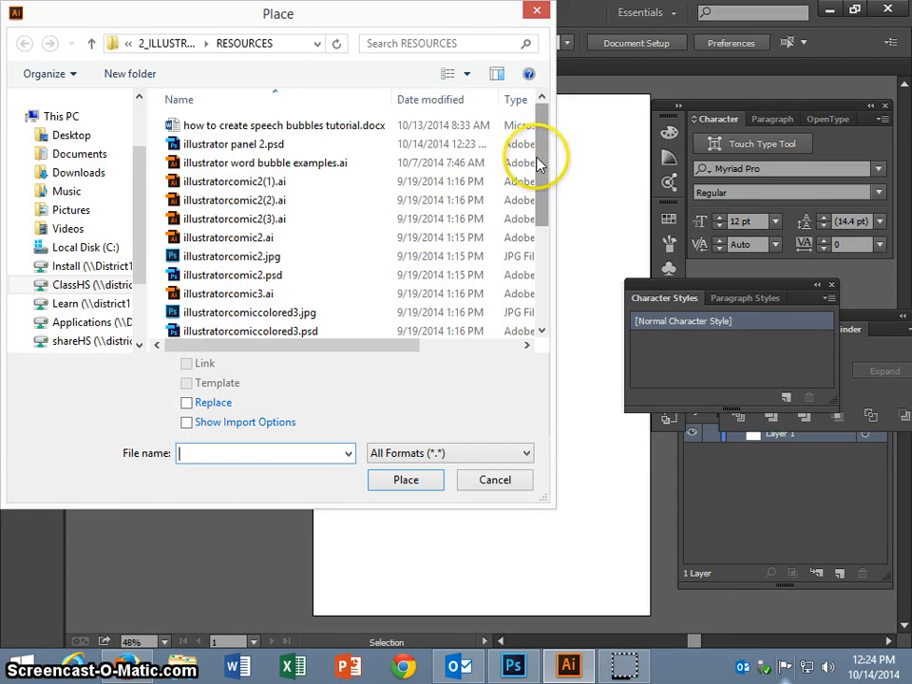
pyautogui.click(432, 101)
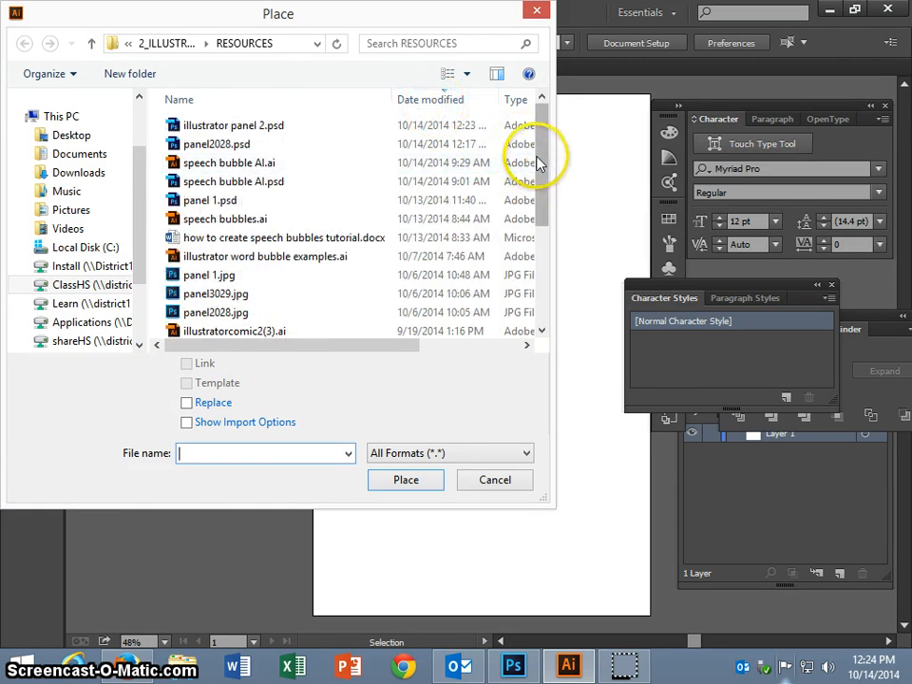
pyautogui.click(243, 131)
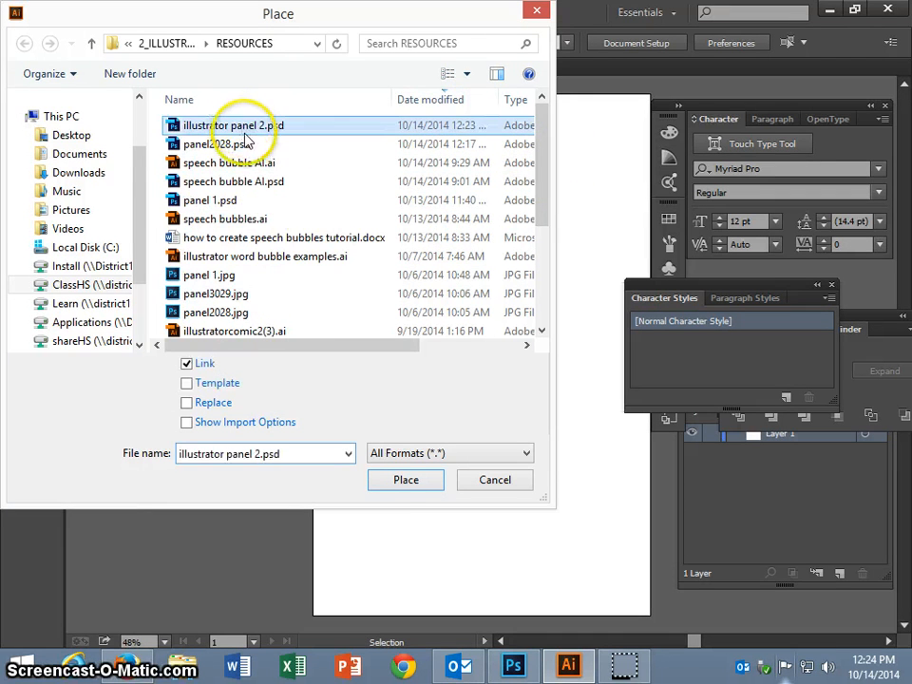
pyautogui.click(403, 481)
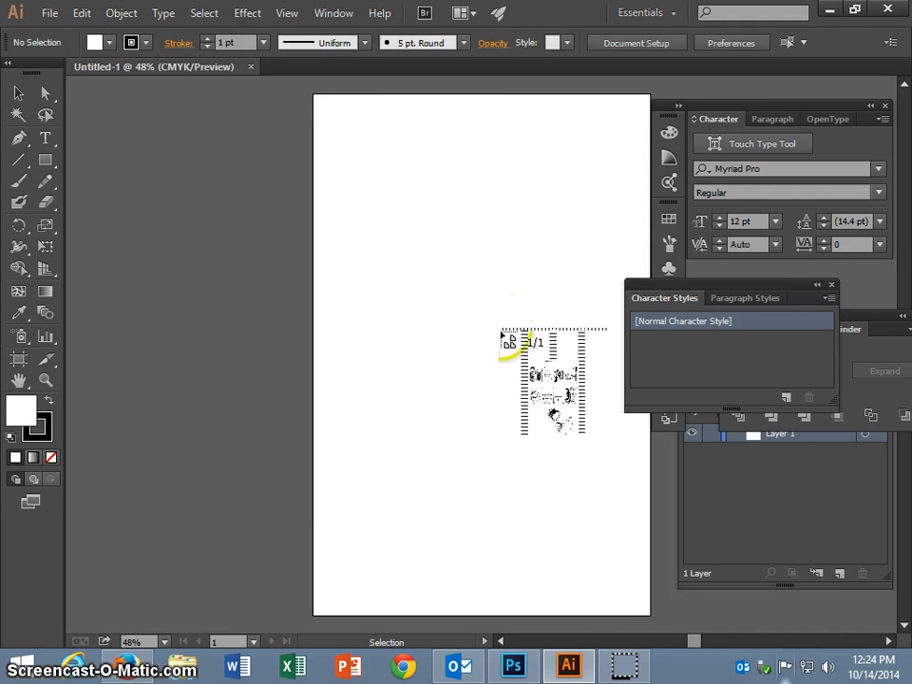
pyautogui.click(336, 125)
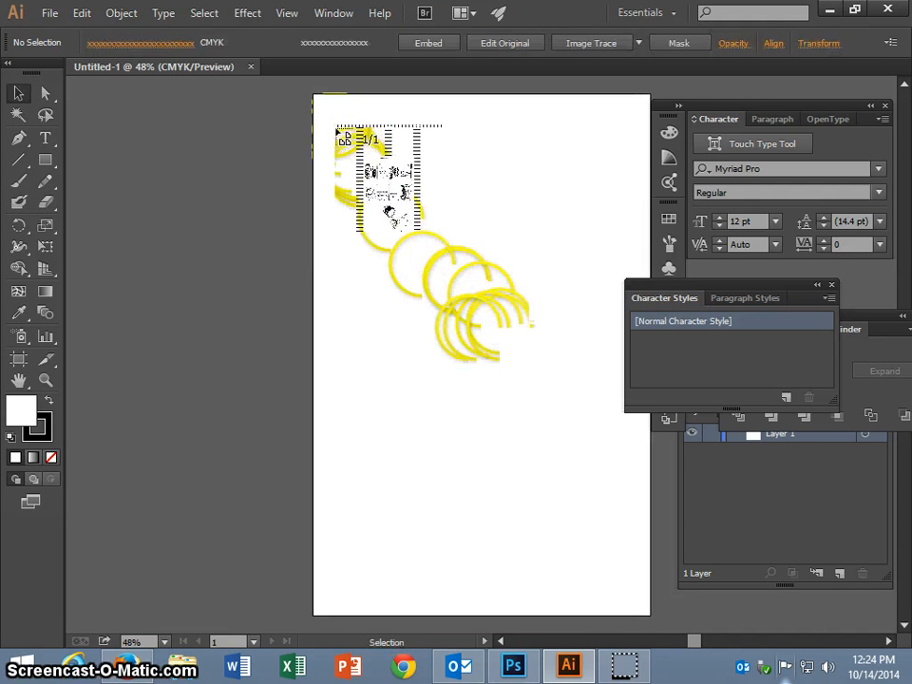
pyautogui.moveTo(450, 386); pyautogui.dragTo(416, 338)
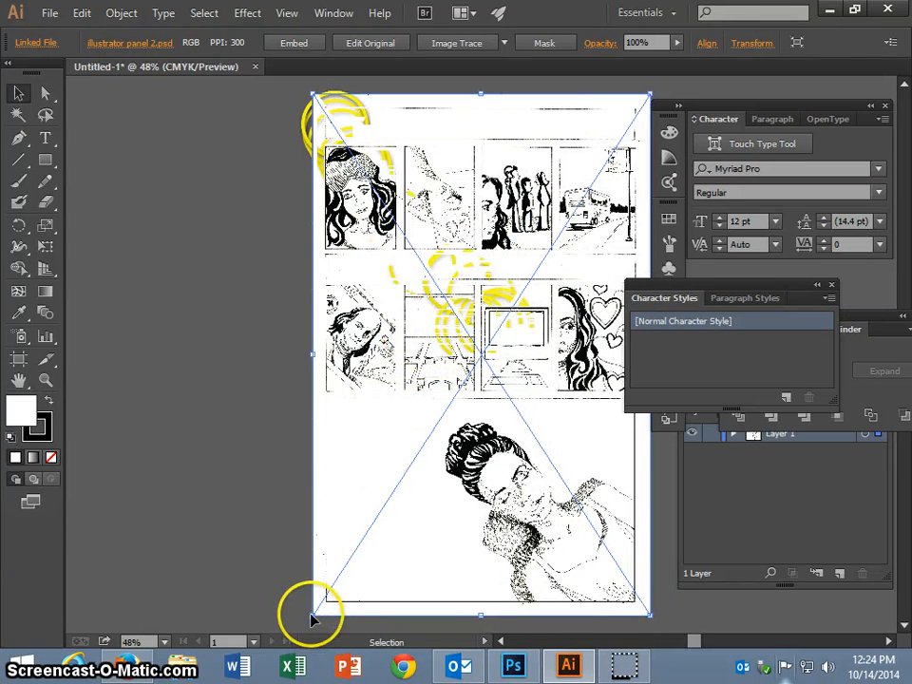
pyautogui.moveTo(310, 617); pyautogui.dragTo(314, 618)
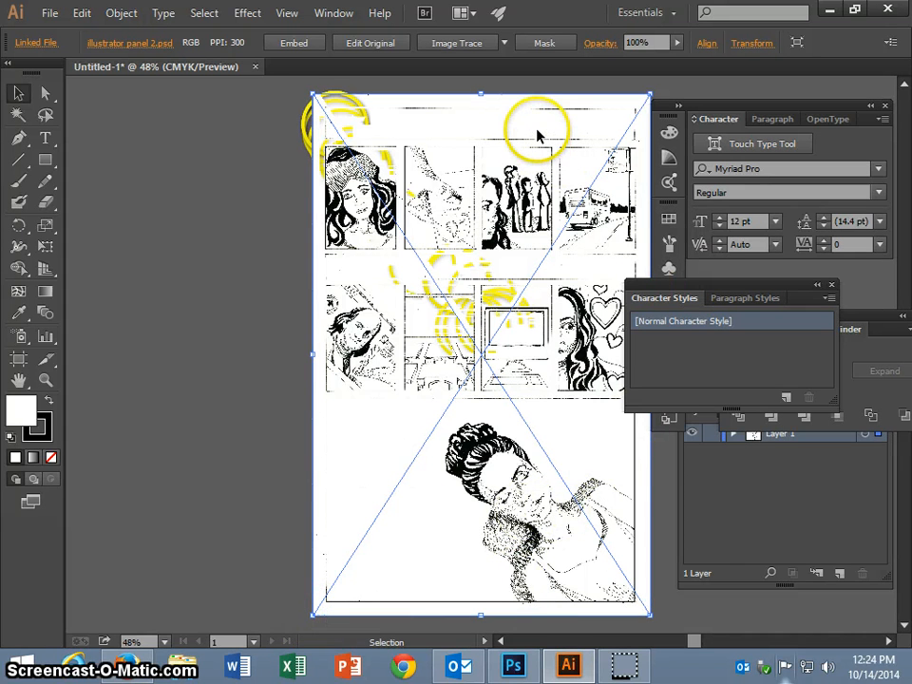
# Move the floating Layers and Character Styles panels clear of the comic page.
pyautogui.click(798, 507)
pyautogui.moveTo(803, 401); pyautogui.dragTo(205, 129)
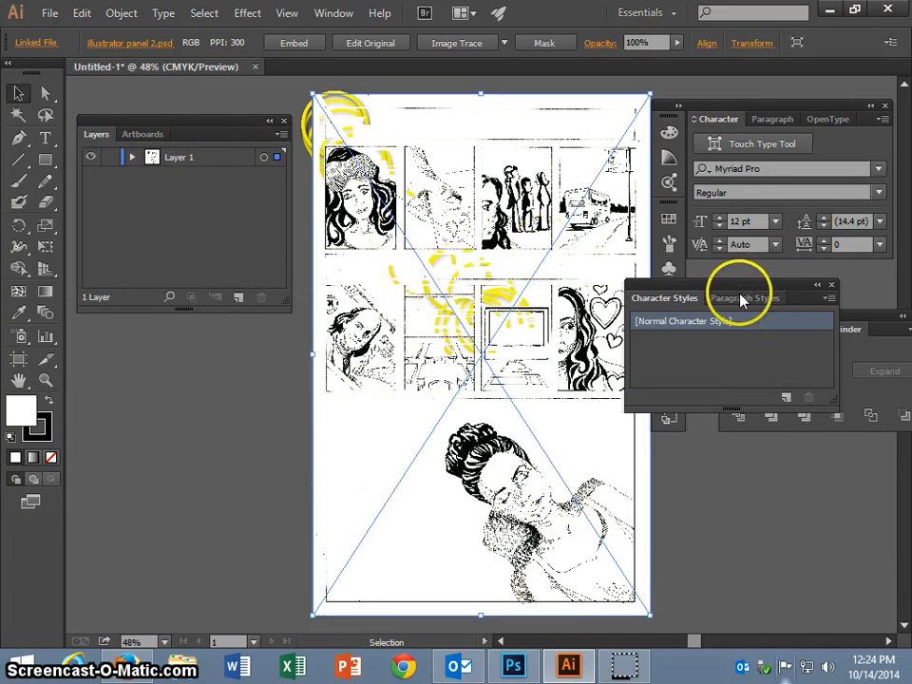
pyautogui.moveTo(742, 301); pyautogui.dragTo(863, 504)
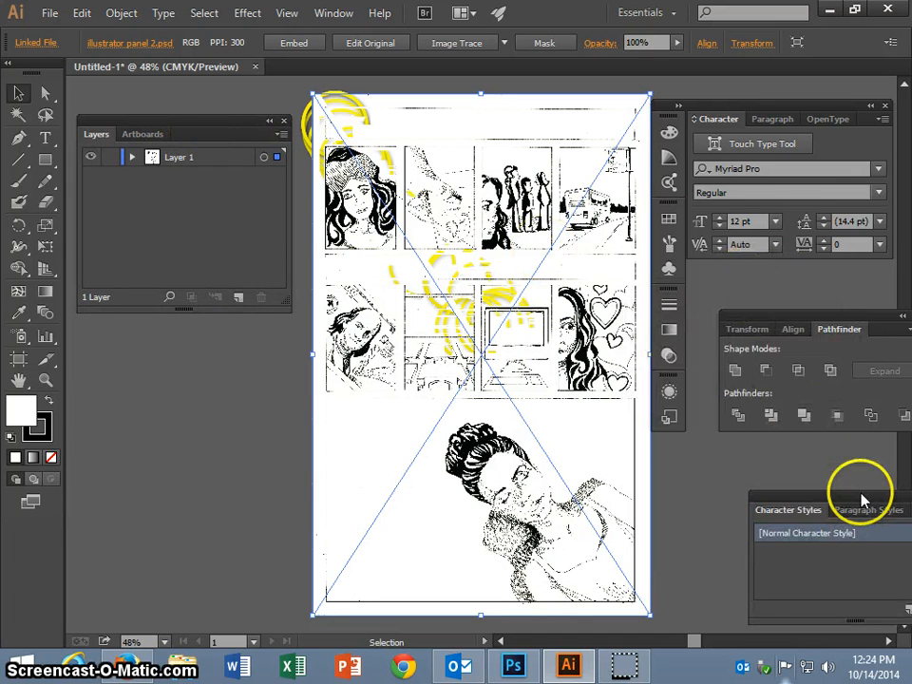
# Add a new layer above the comic page, lock Layer 1 holding the placed image, and clear the selection.
pyautogui.click(240, 299)
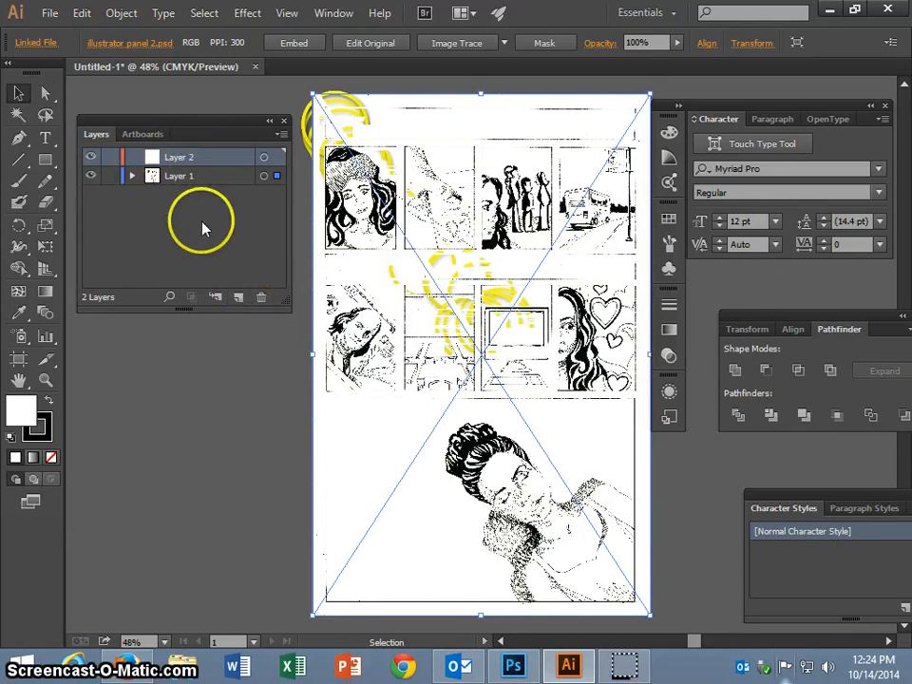
pyautogui.click(111, 176)
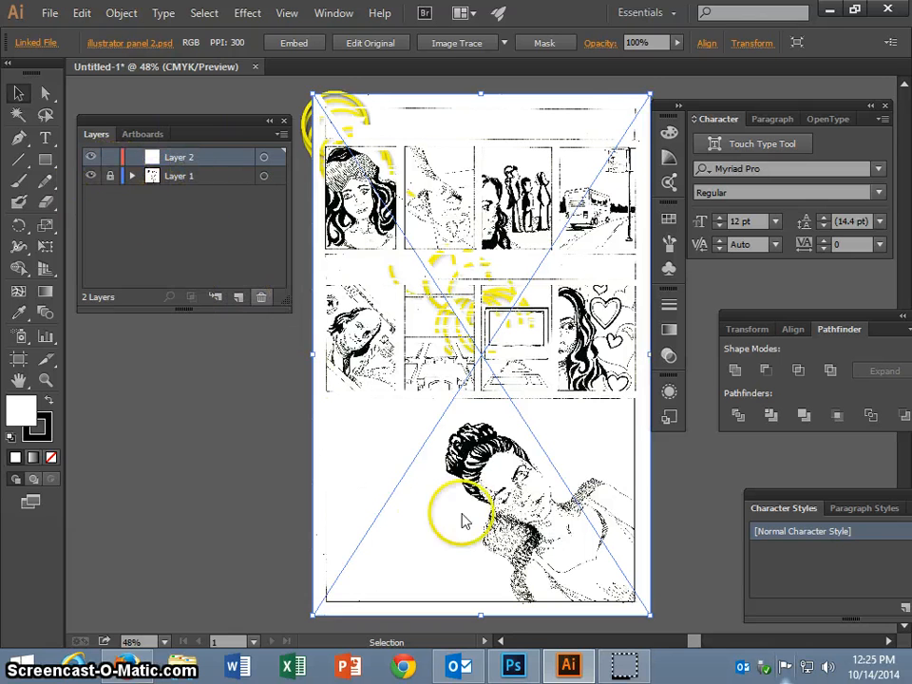
pyautogui.click(521, 486)
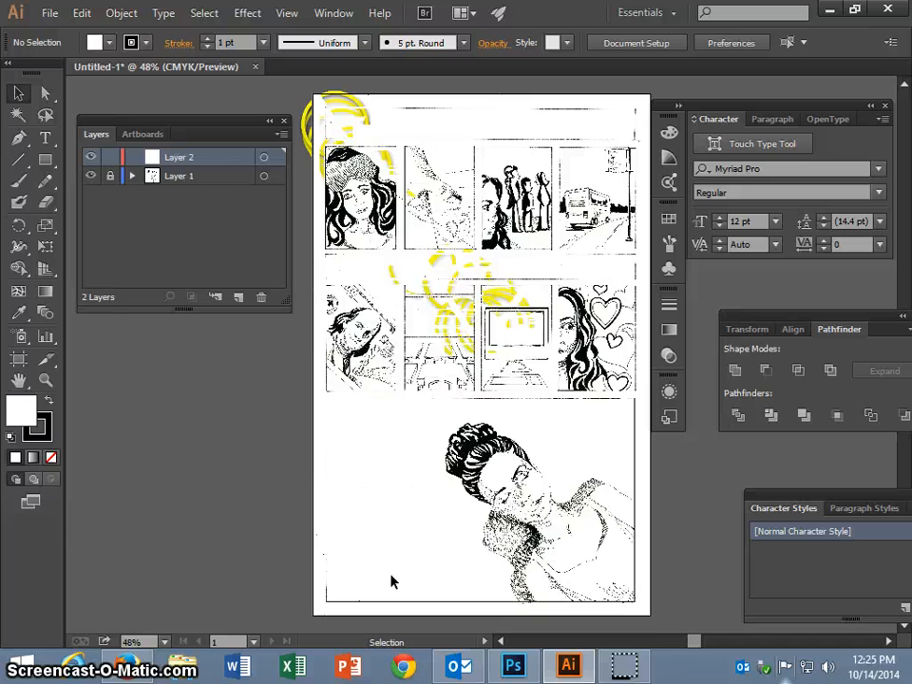
# Examine the large bottom comic panel with the sleeping woman up close.
pyautogui.hotkey('ctrl', '+')
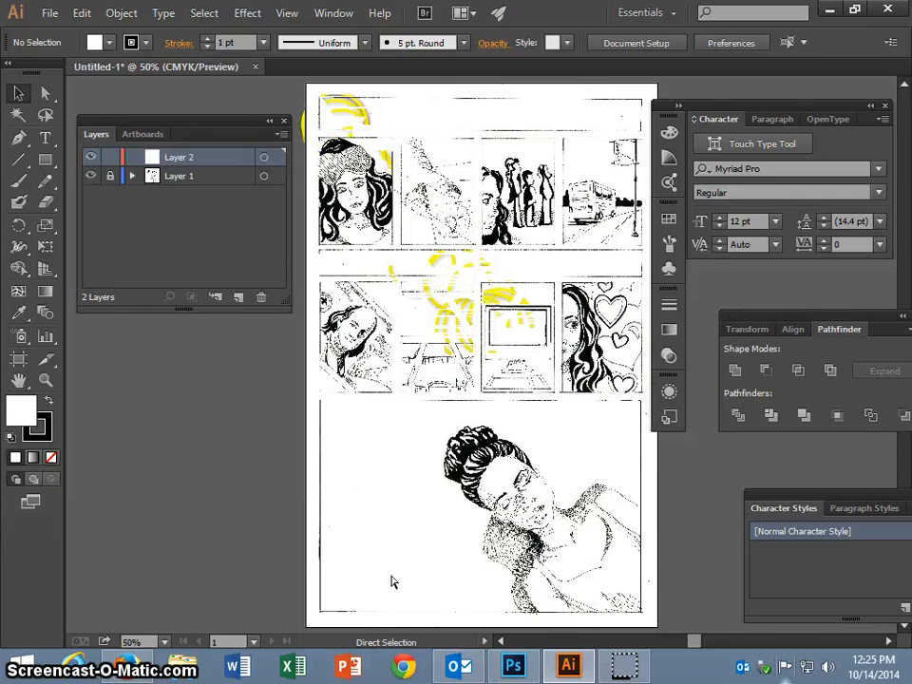
pyautogui.hotkey('ctrl', '+')
pyautogui.hotkey('ctrl', '+')
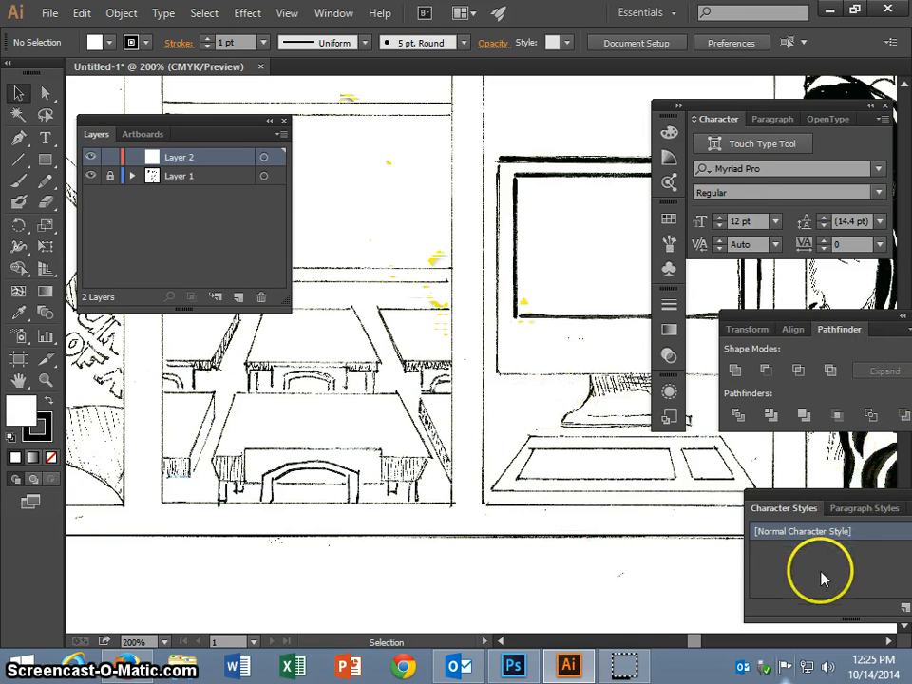
pyautogui.scroll(-5, 825, 576)
pyautogui.scroll(-5, 585, 432)
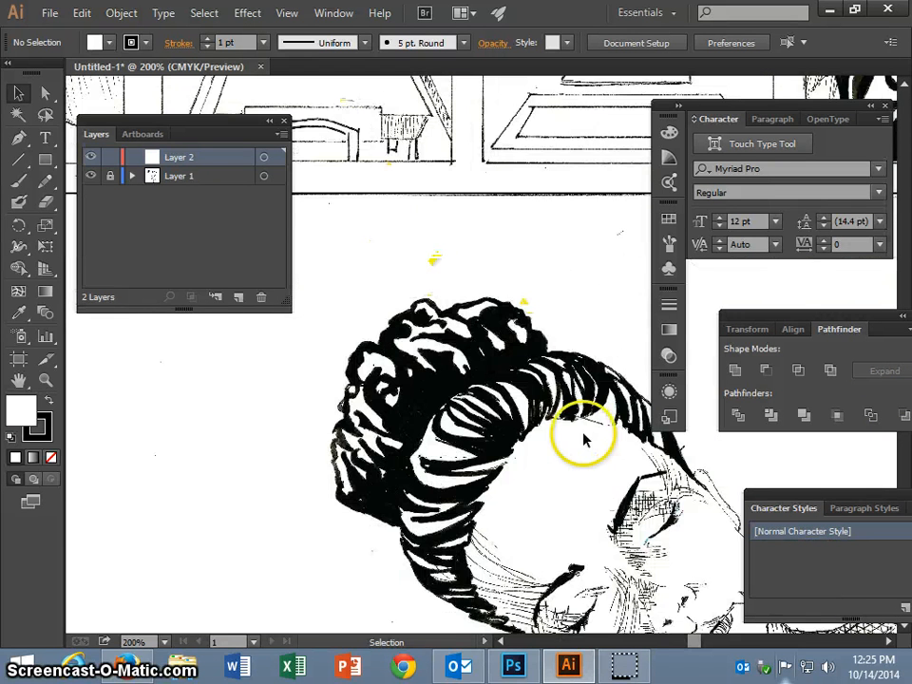
pyautogui.scroll(-3, 581, 435)
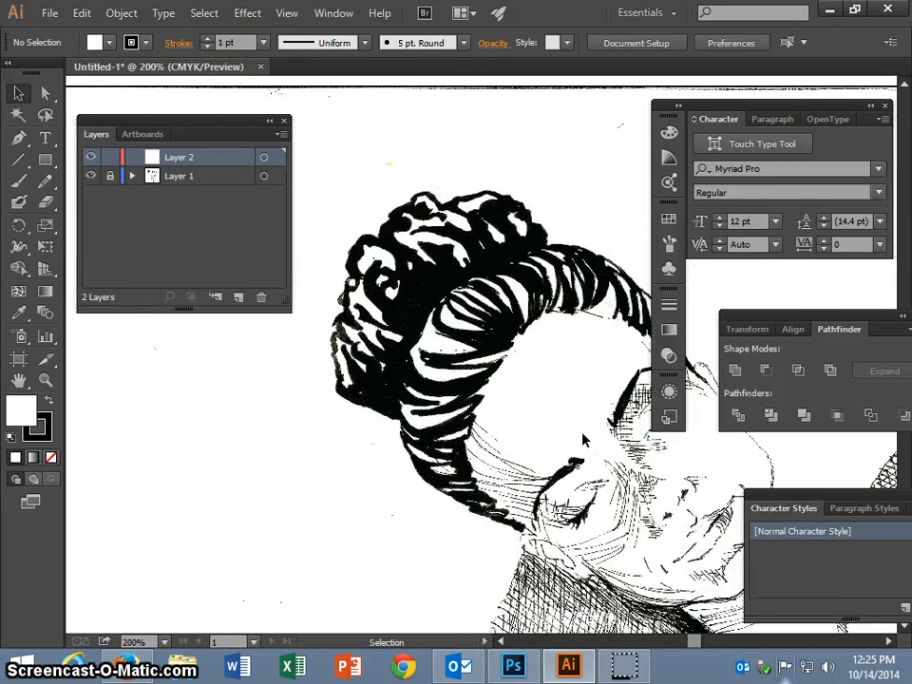
pyautogui.scroll(-1, 571, 435)
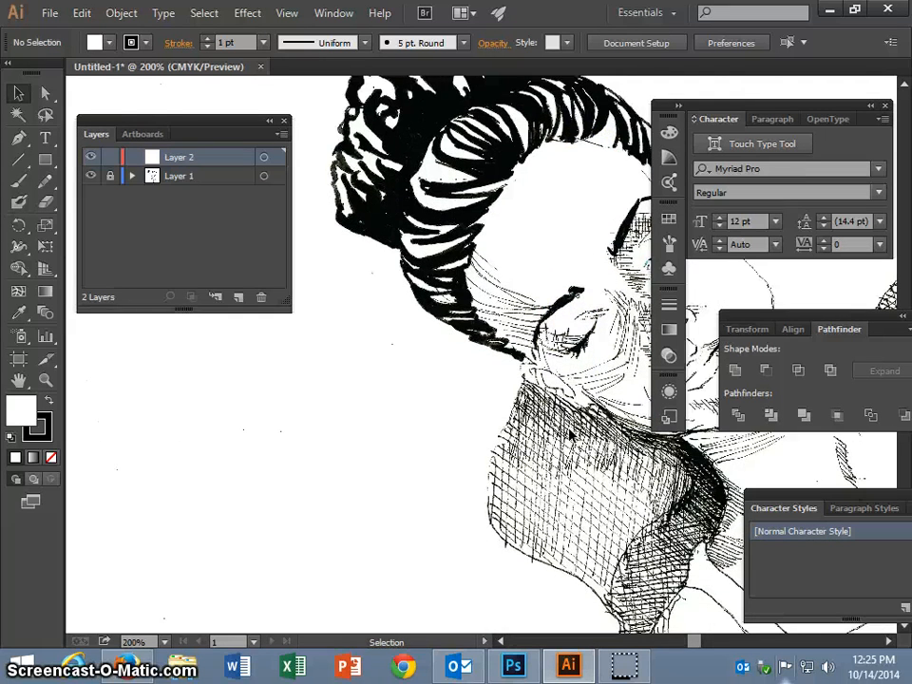
pyautogui.scroll(-2, 570, 435)
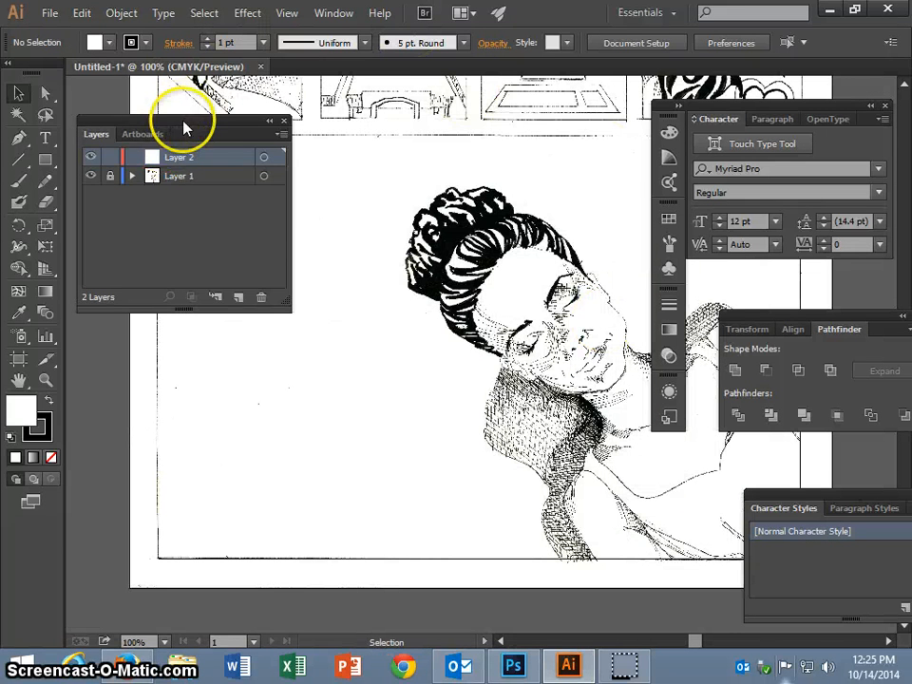
# Collapse the Character panel group and move it, the Layers panel and Pathfinder clear of the large bottom comic panel.
pyautogui.moveTo(183, 121); pyautogui.dragTo(167, 591)
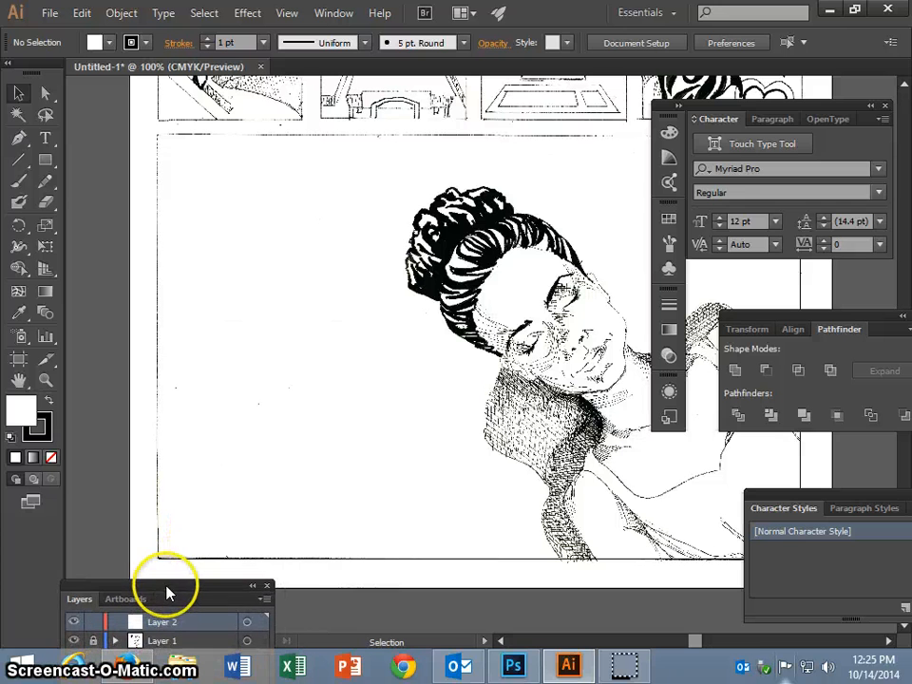
pyautogui.click(869, 106)
pyautogui.moveTo(733, 104); pyautogui.dragTo(896, 102)
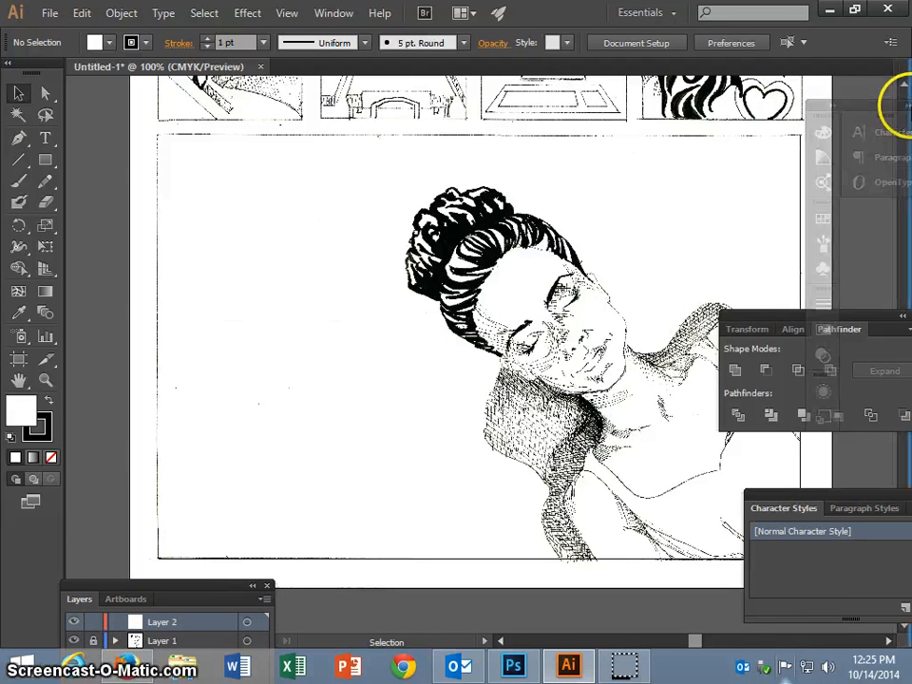
pyautogui.moveTo(867, 323); pyautogui.dragTo(901, 382)
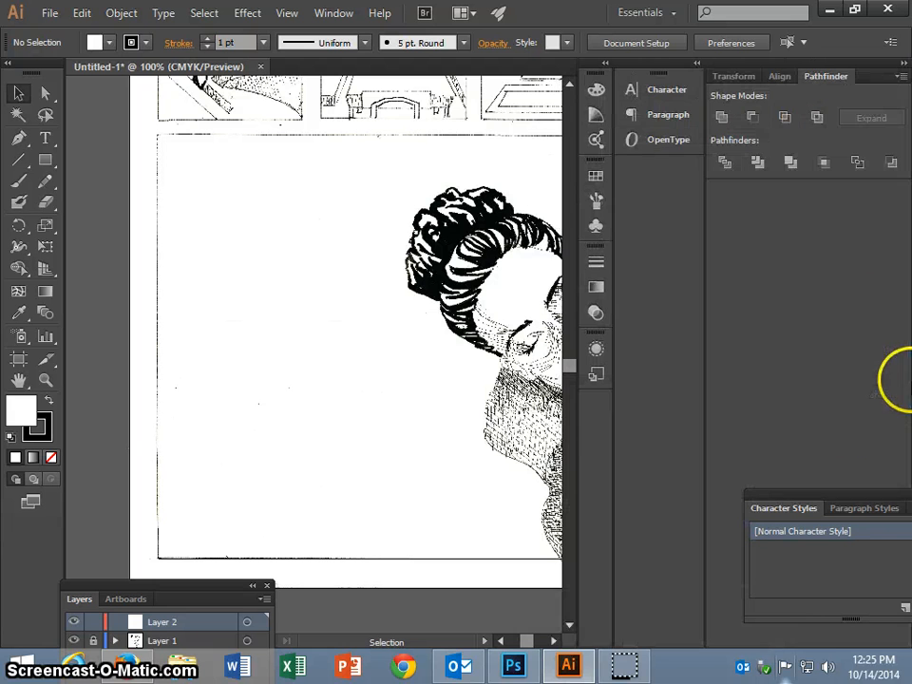
pyautogui.click(696, 63)
pyautogui.click(697, 63)
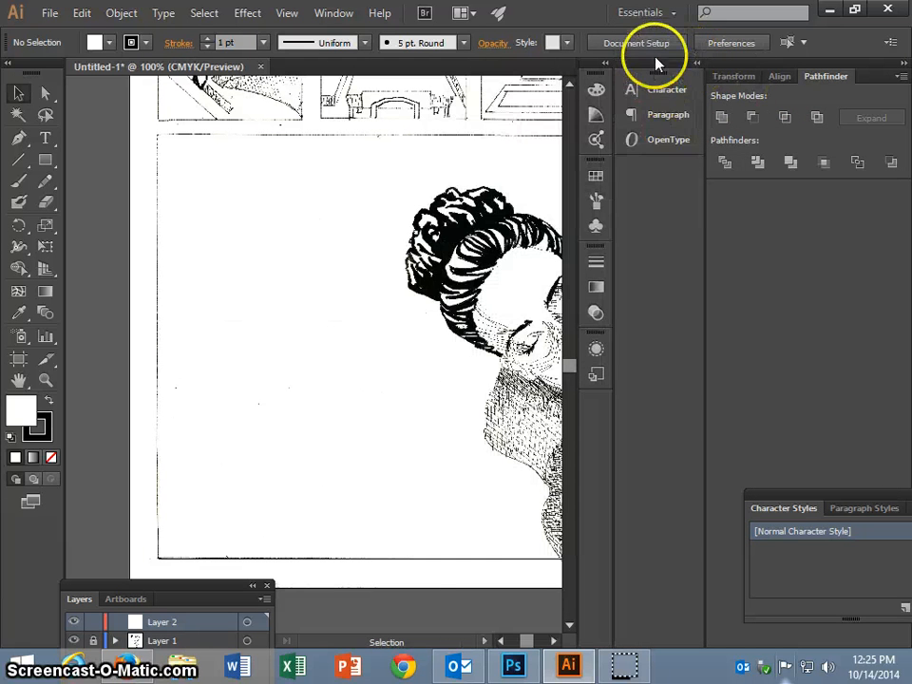
pyautogui.moveTo(655, 64); pyautogui.dragTo(880, 314)
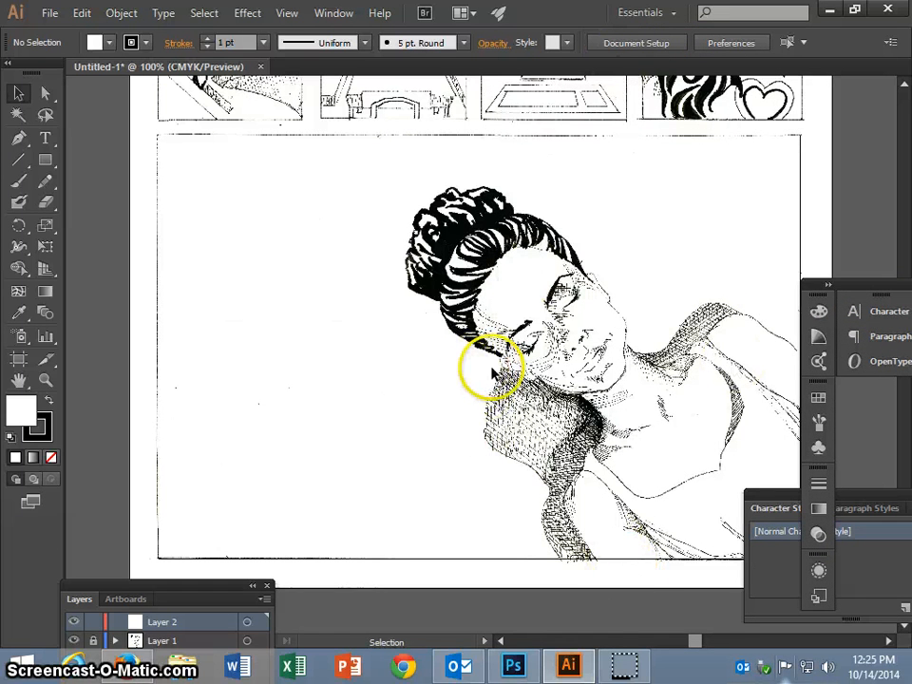
pyautogui.scroll(-2, 494, 342)
pyautogui.scroll(1, 496, 330)
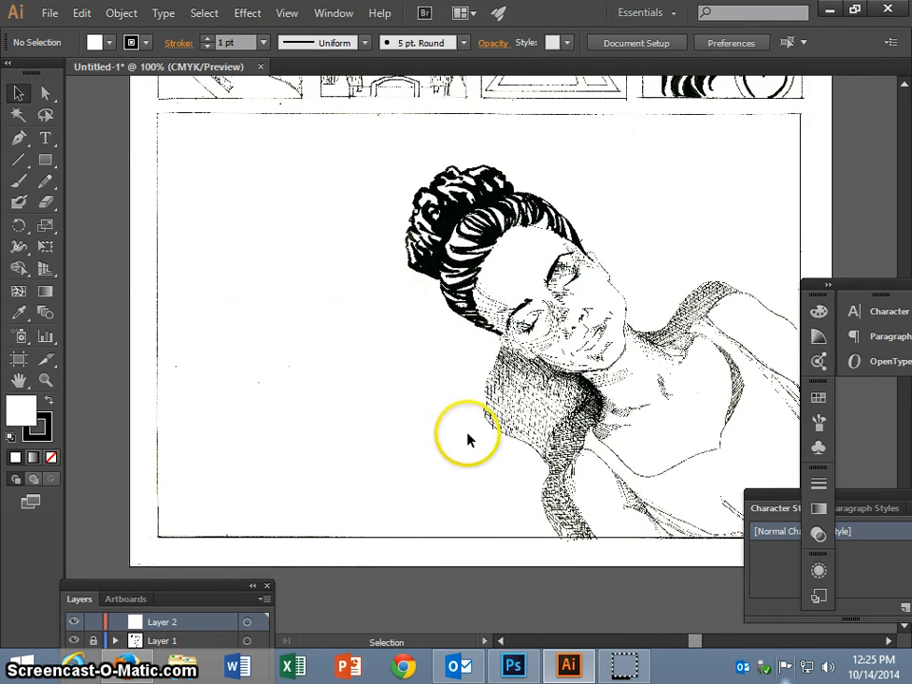
# Choose the Ellipse tool and reposition the Layers panel so it leaves the empty area beside the woman uncovered.
pyautogui.moveTo(180, 593); pyautogui.dragTo(250, 310)
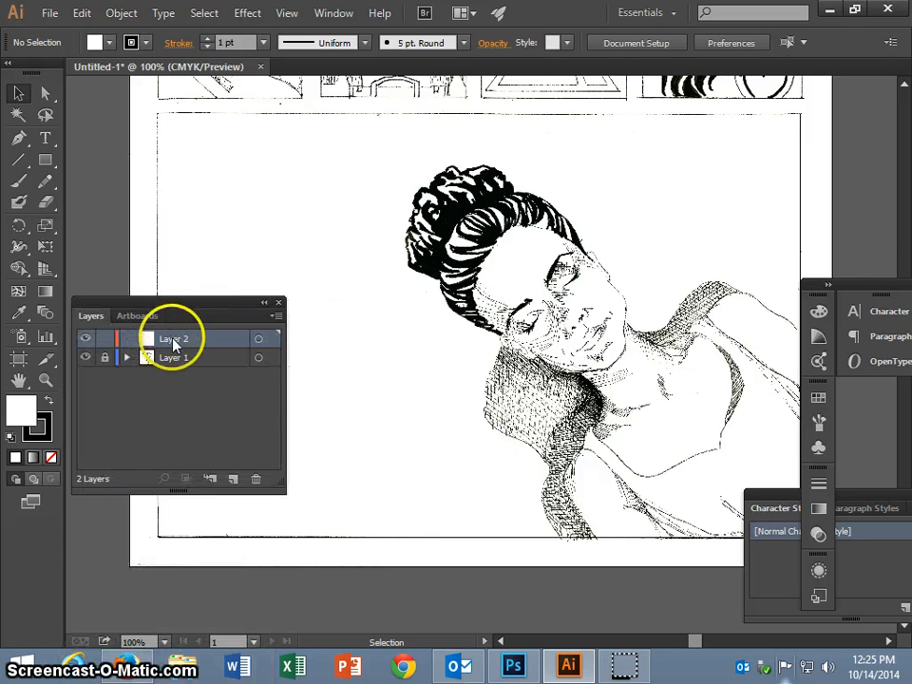
pyautogui.click(44, 162)
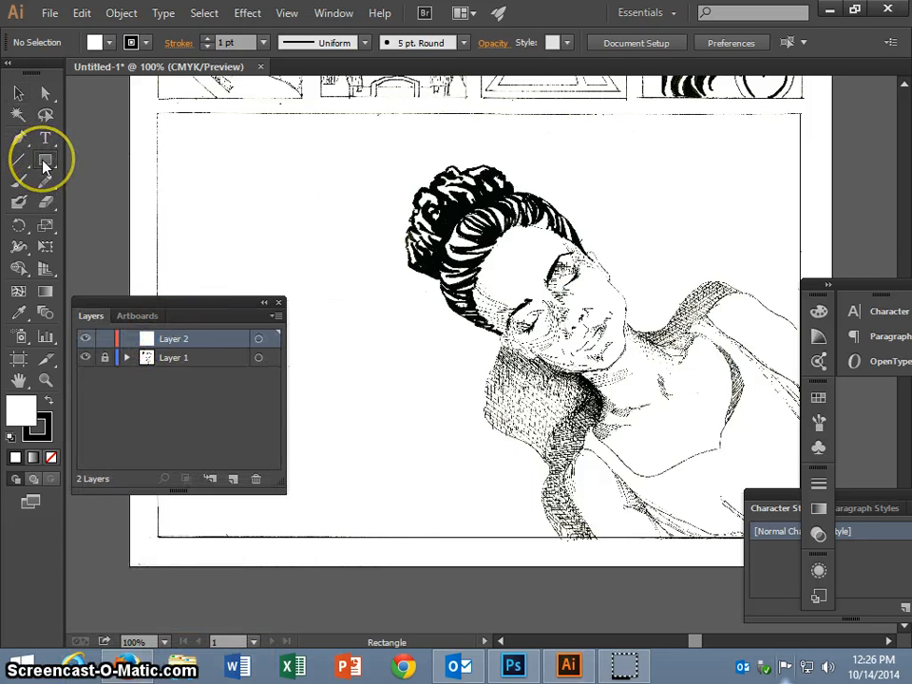
pyautogui.moveTo(45, 166); pyautogui.dragTo(105, 203)
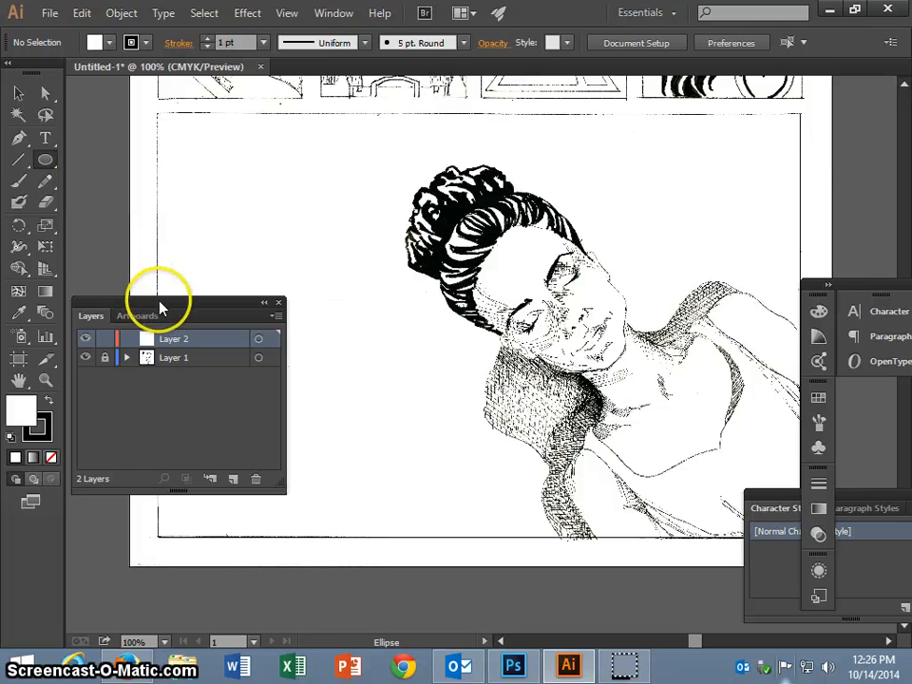
pyautogui.moveTo(159, 304); pyautogui.dragTo(79, 529)
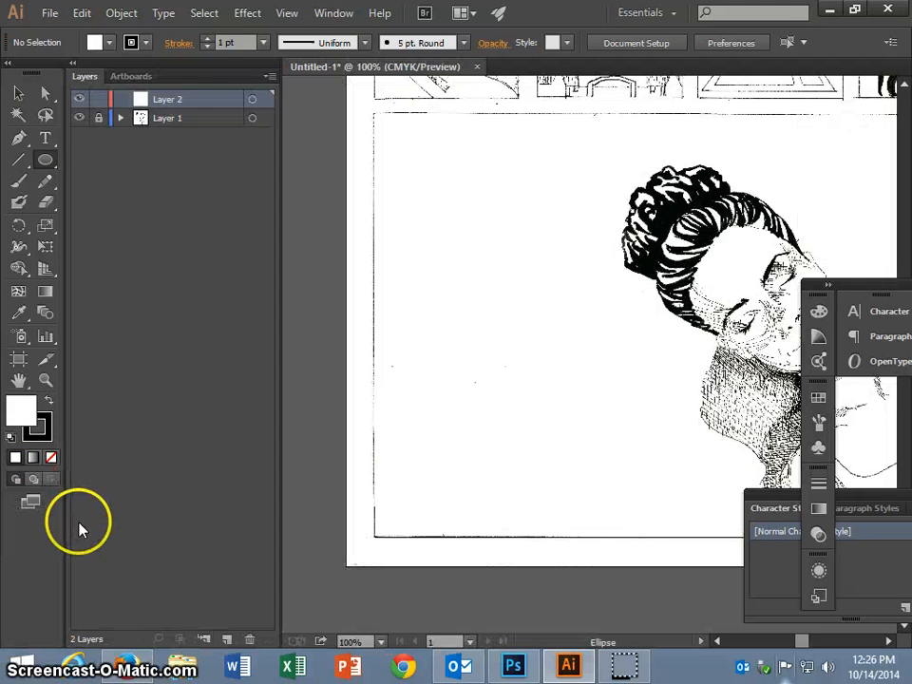
pyautogui.moveTo(215, 67); pyautogui.dragTo(193, 187)
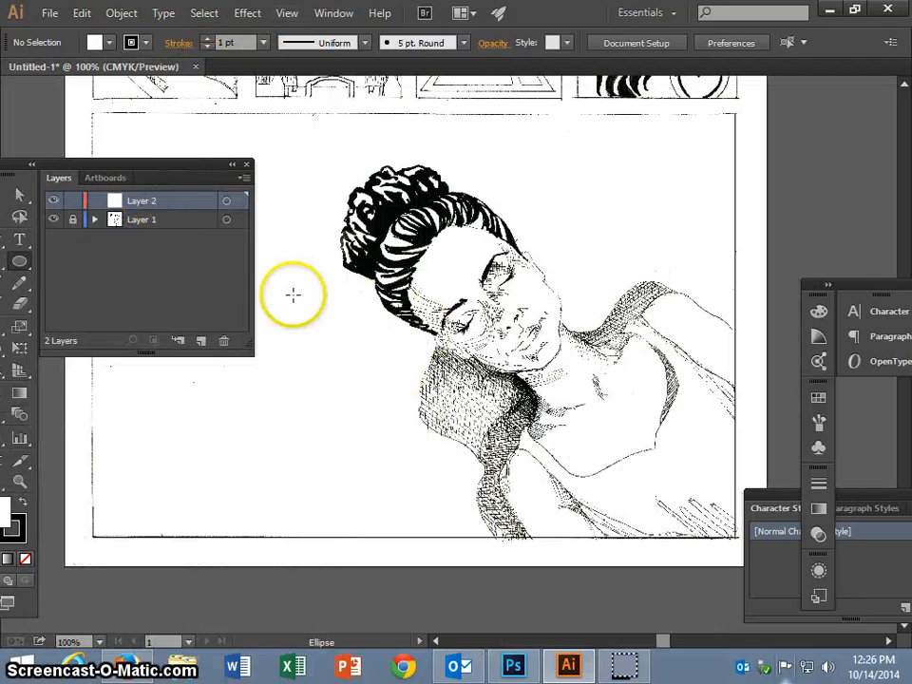
pyautogui.moveTo(186, 177); pyautogui.dragTo(872, 108)
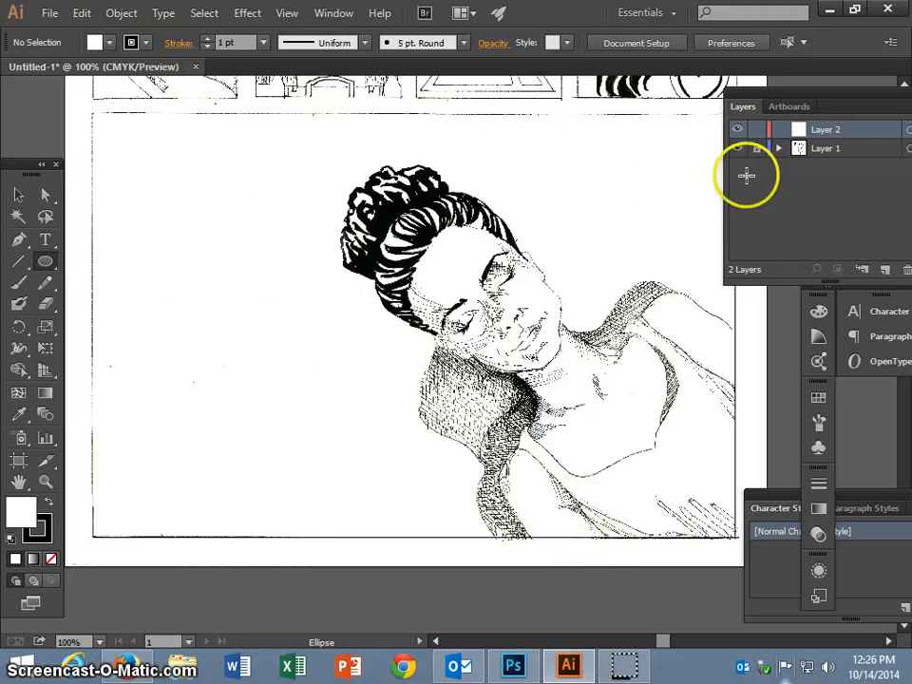
# Keep the white fill and black 1 pt stroke, and make the stroke the active colour attribute.
pyautogui.click(121, 277)
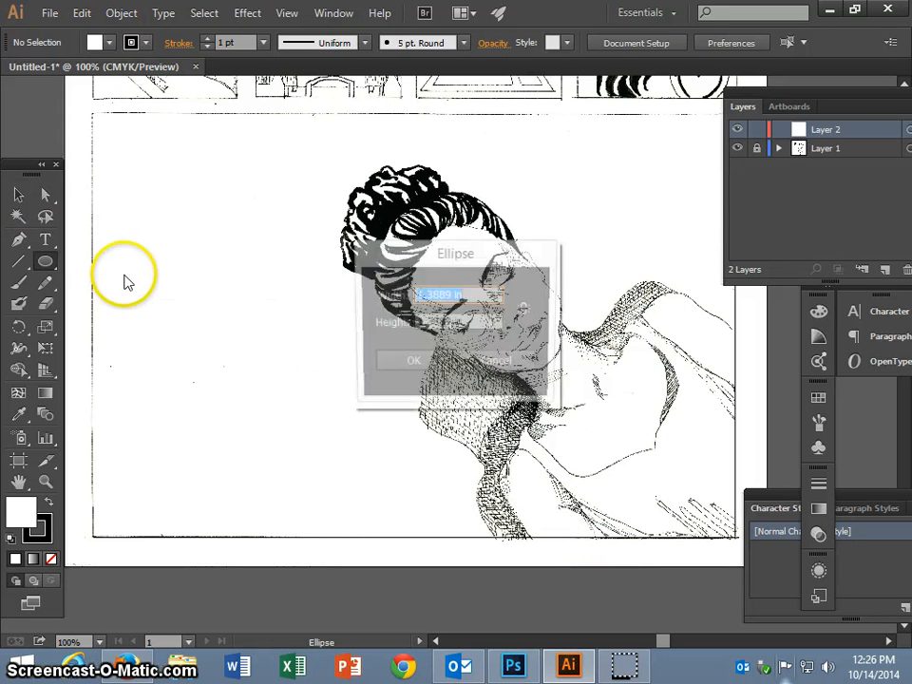
pyautogui.click(498, 365)
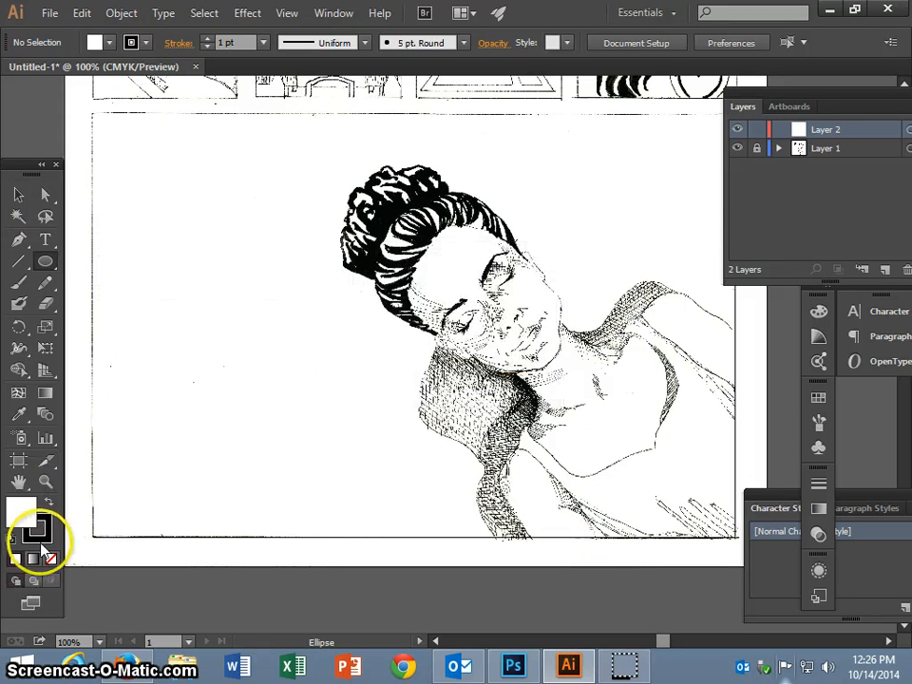
pyautogui.click(52, 538)
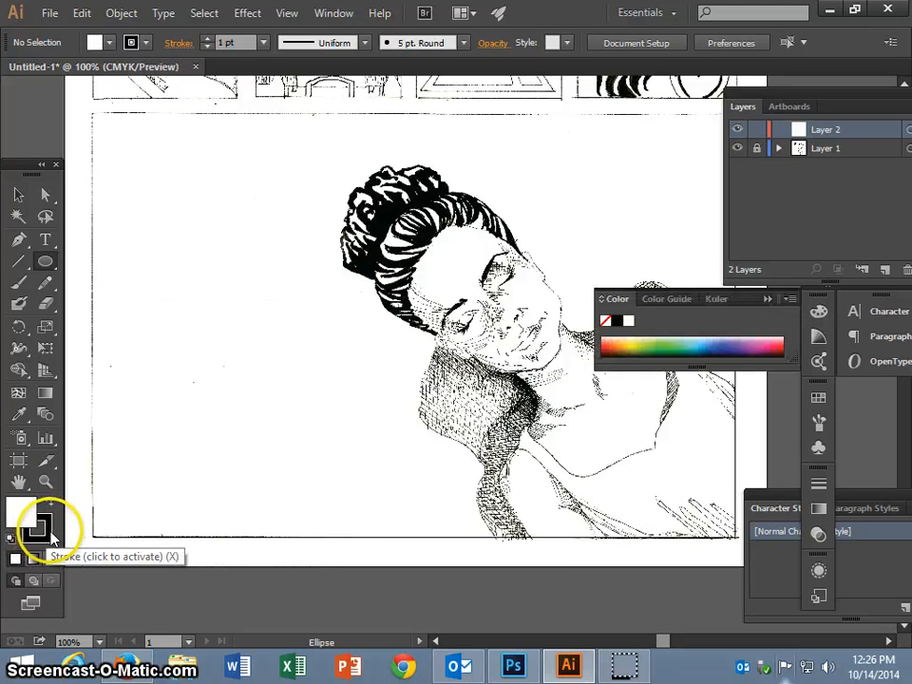
pyautogui.click(47, 532)
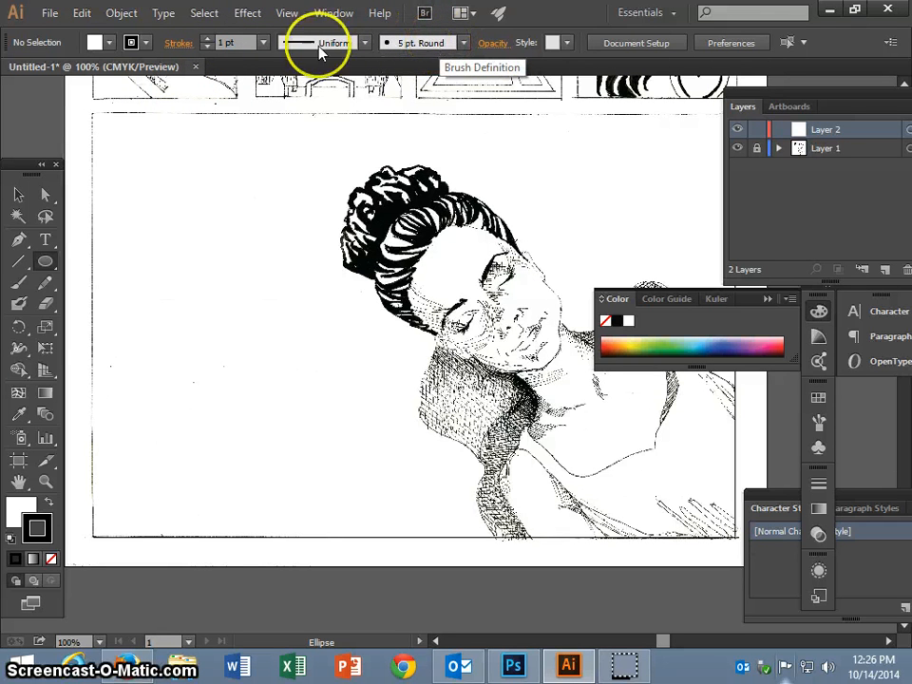
pyautogui.click(16, 515)
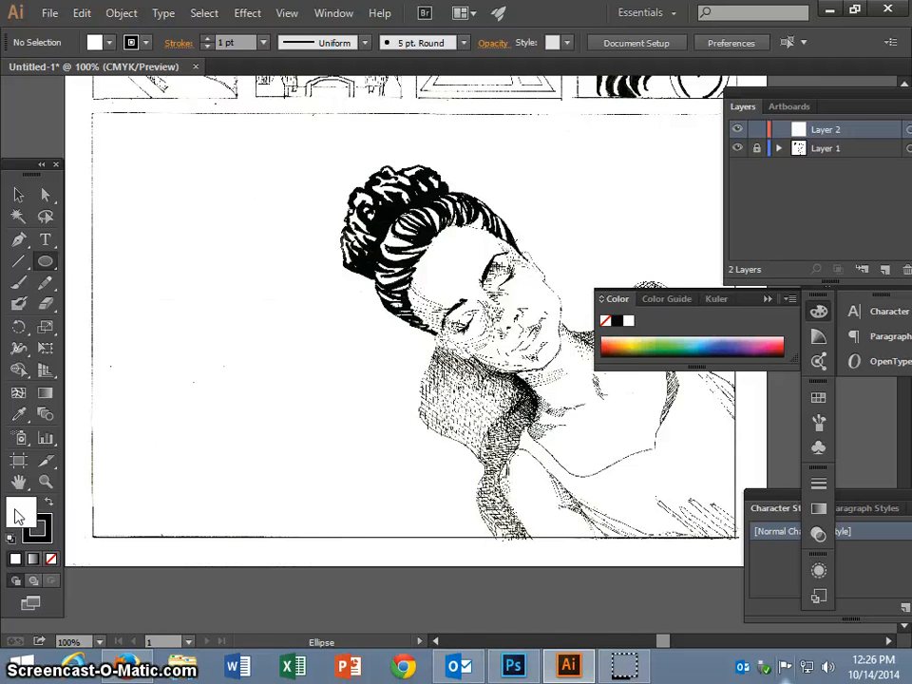
pyautogui.click(46, 535)
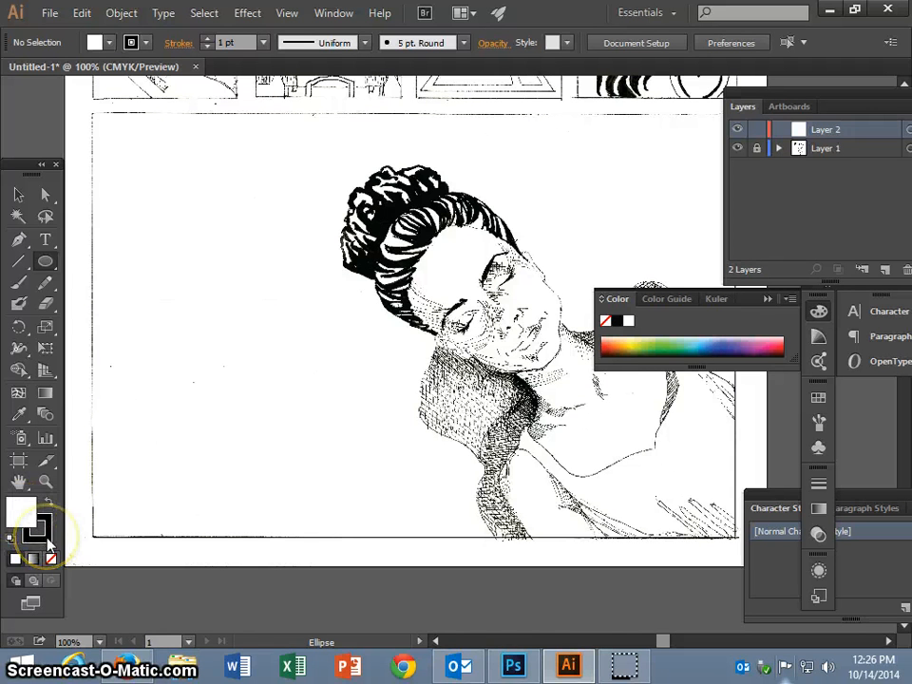
pyautogui.click(53, 558)
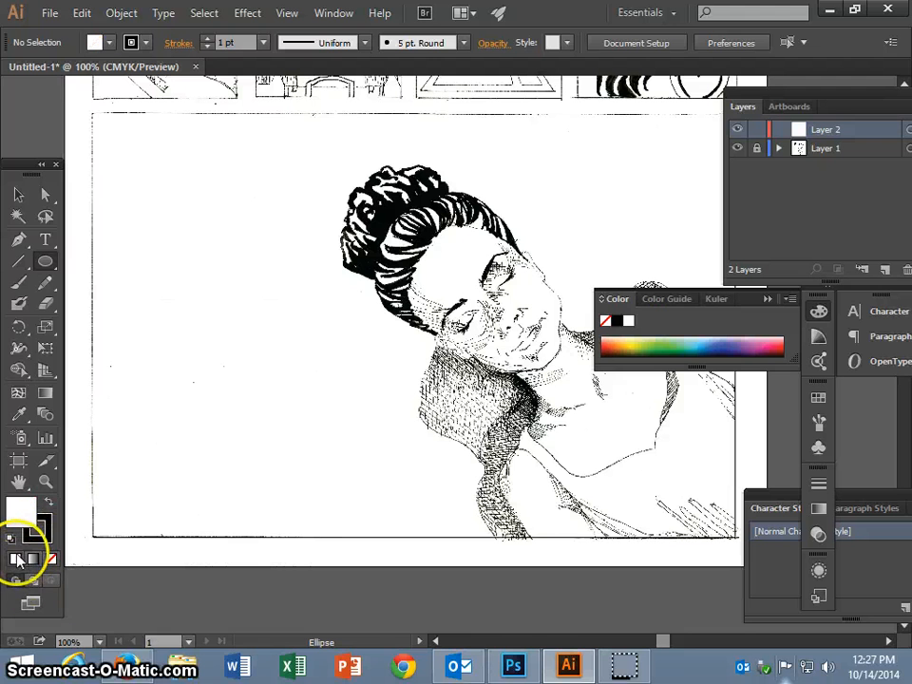
pyautogui.click(48, 532)
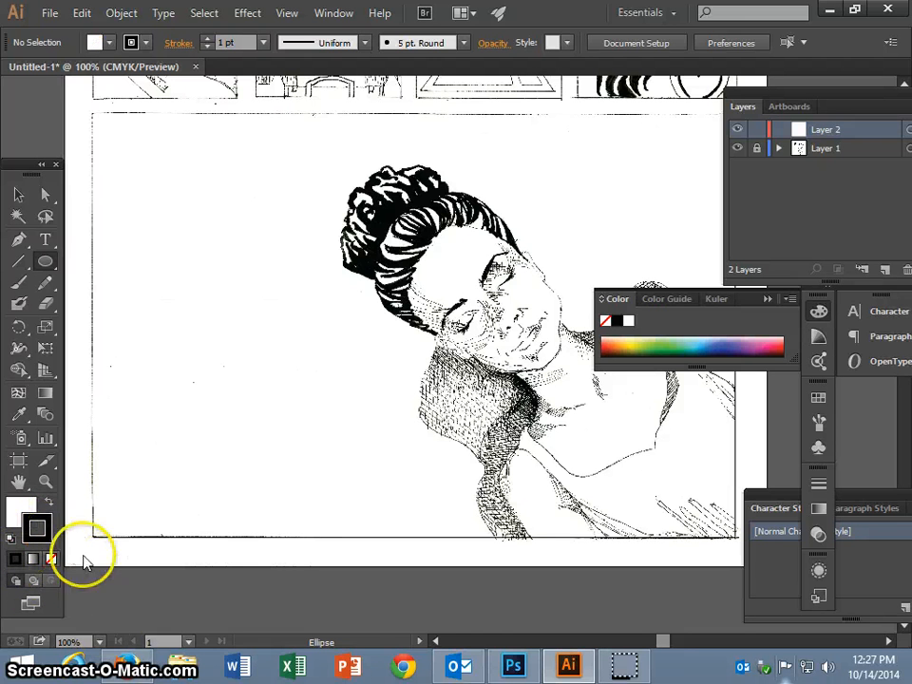
# Draw a large, nearly circular ellipse in the empty area beside the sleeping woman's head on Layer 2.
pyautogui.click(134, 250)
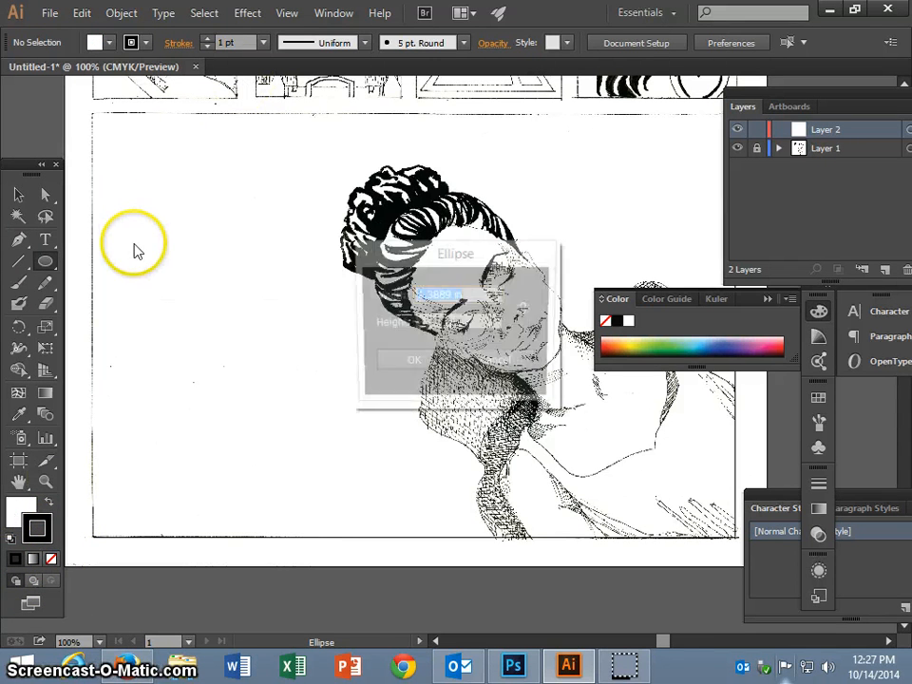
pyautogui.click(496, 366)
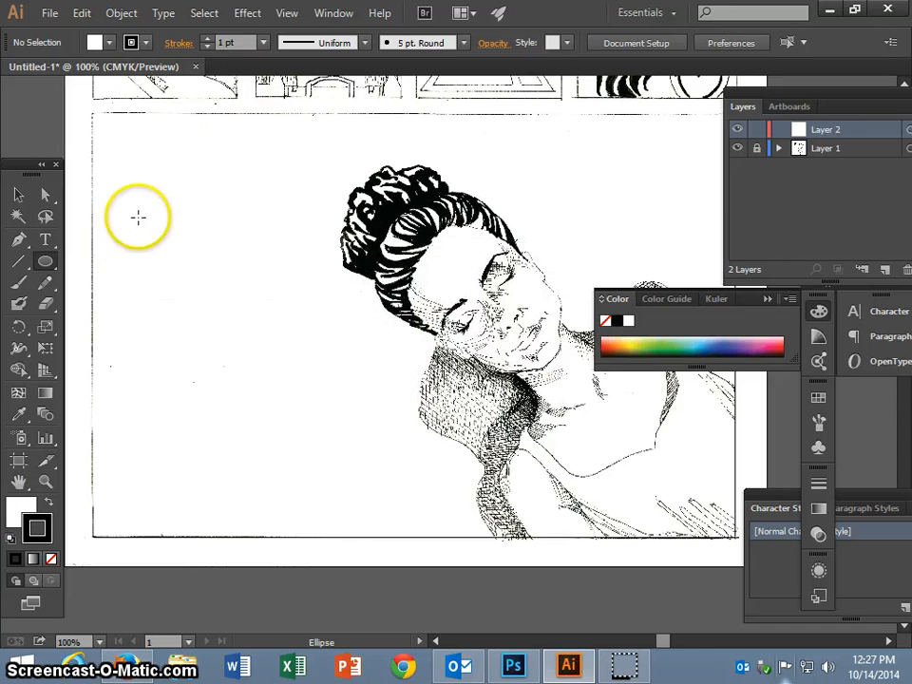
pyautogui.moveTo(132, 214); pyautogui.dragTo(337, 429)
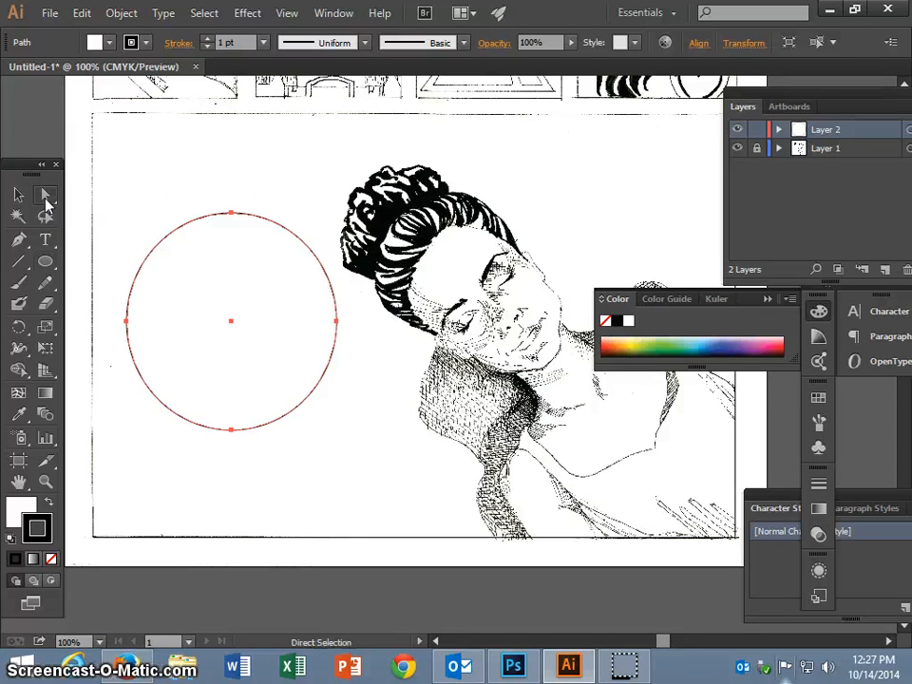
# Raise the ellipse's top anchor point slightly and lengthen both of its direction handles to make the upper curve broader.
pyautogui.click(231, 214)
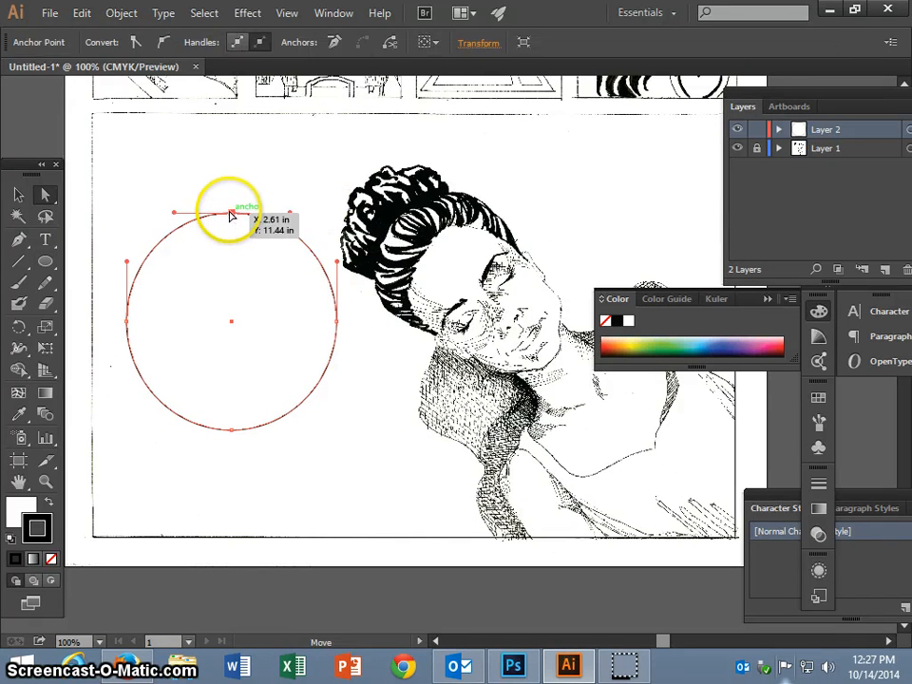
pyautogui.moveTo(232, 212); pyautogui.dragTo(237, 201)
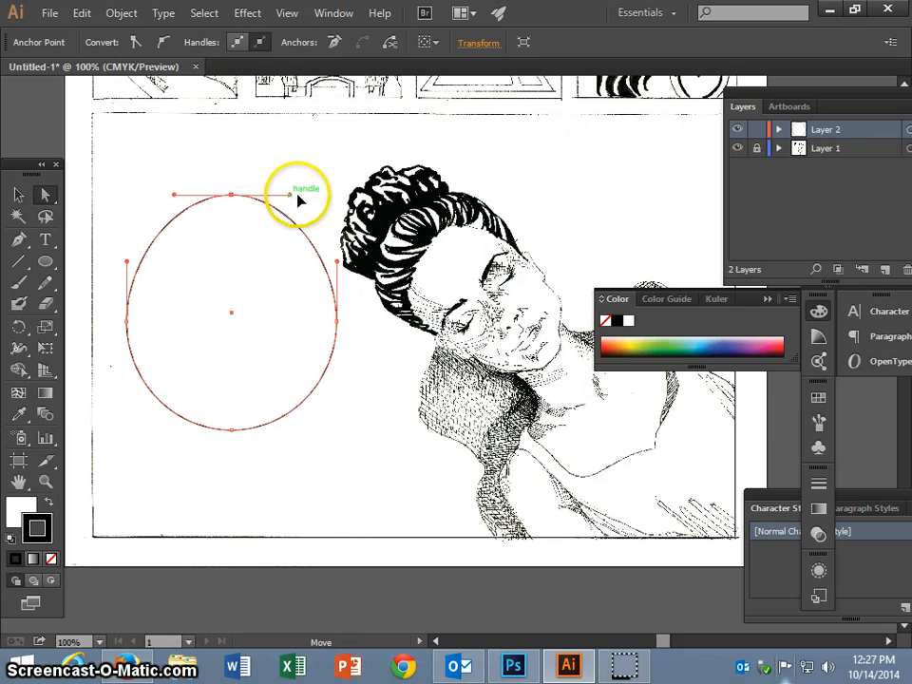
pyautogui.moveTo(298, 197)
pyautogui.mouseDown()
pyautogui.moveTo(332, 196)
pyautogui.moveTo(306, 199)
pyautogui.mouseUp()
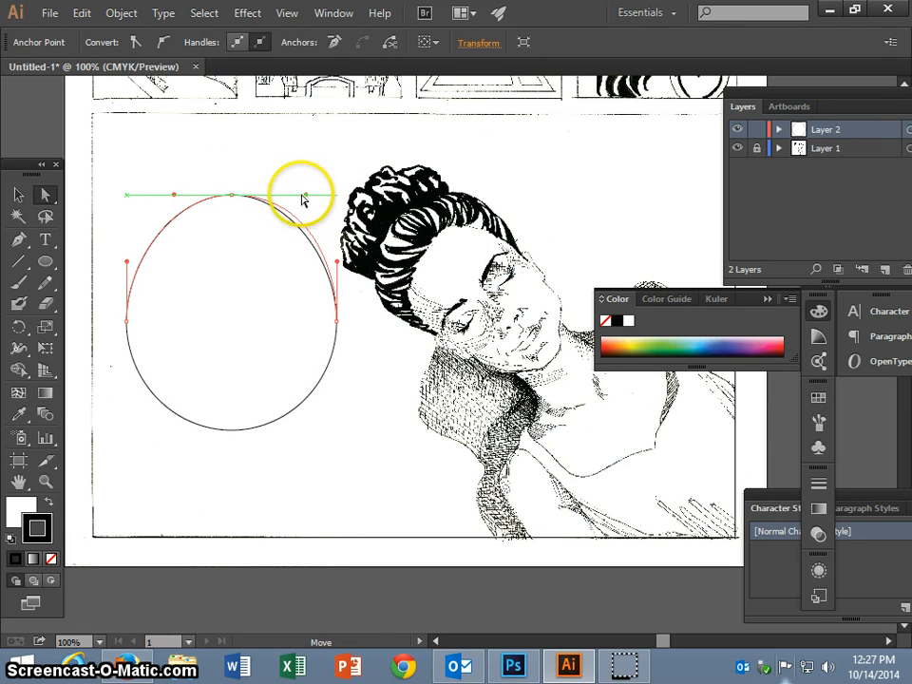
pyautogui.moveTo(174, 196); pyautogui.dragTo(155, 196)
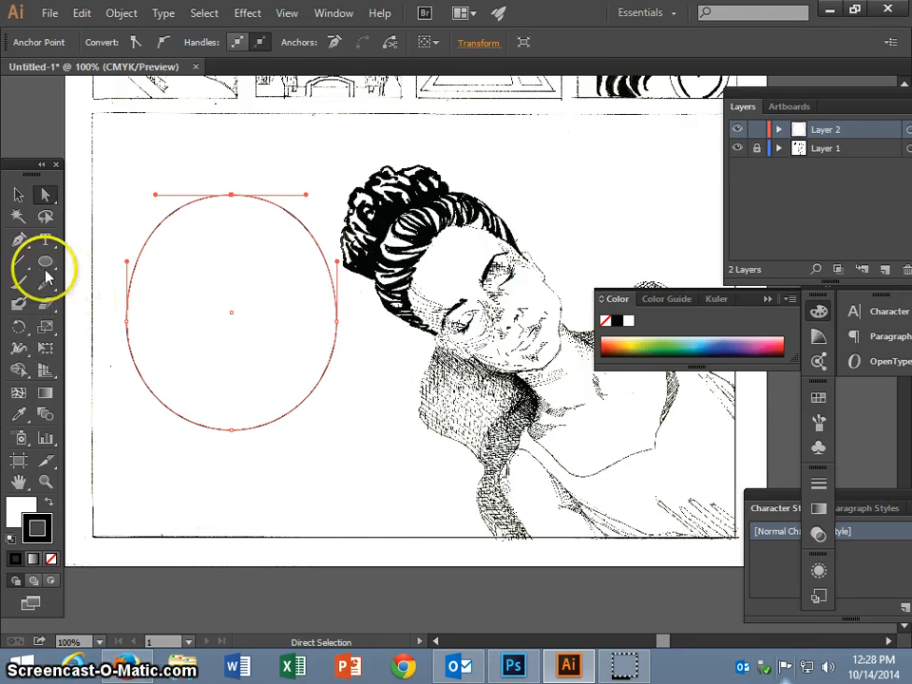
# Add four anchor points to the ellipse, one on each diagonal between its existing points.
pyautogui.click(19, 241)
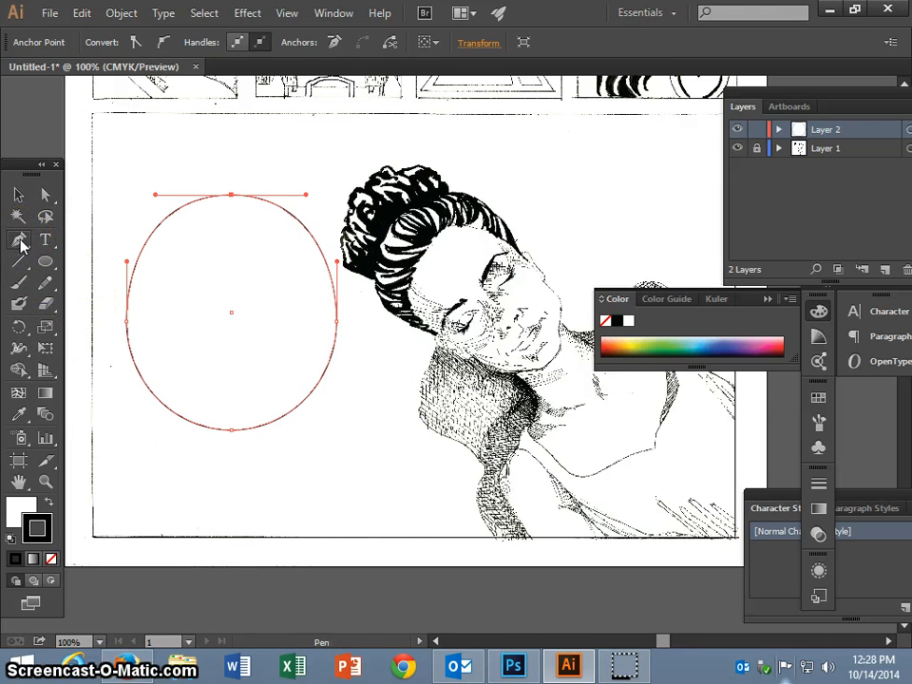
pyautogui.moveTo(20, 242); pyautogui.dragTo(87, 270)
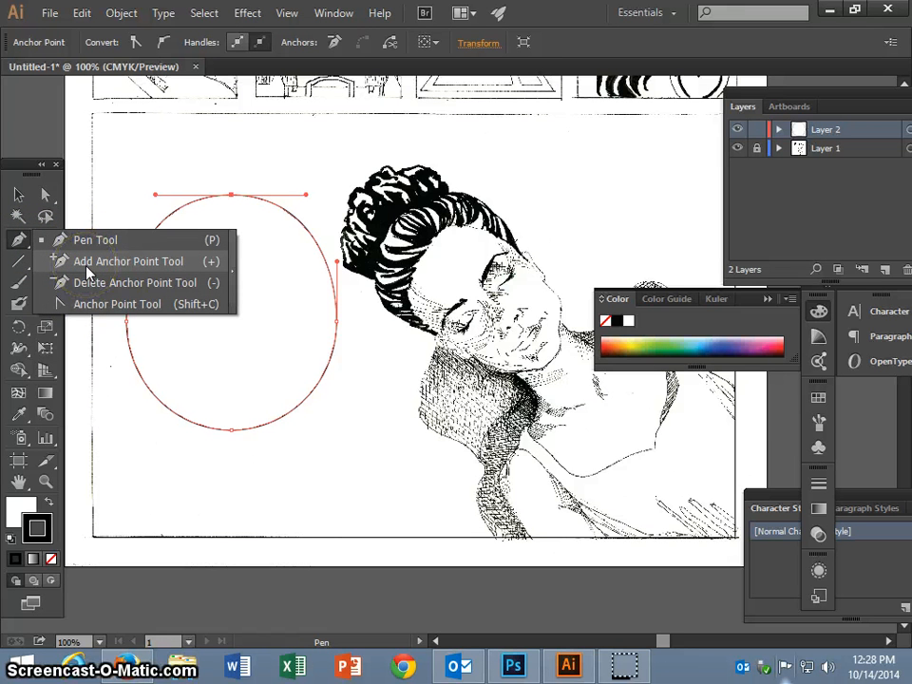
pyautogui.click(88, 271)
pyautogui.click(317, 390)
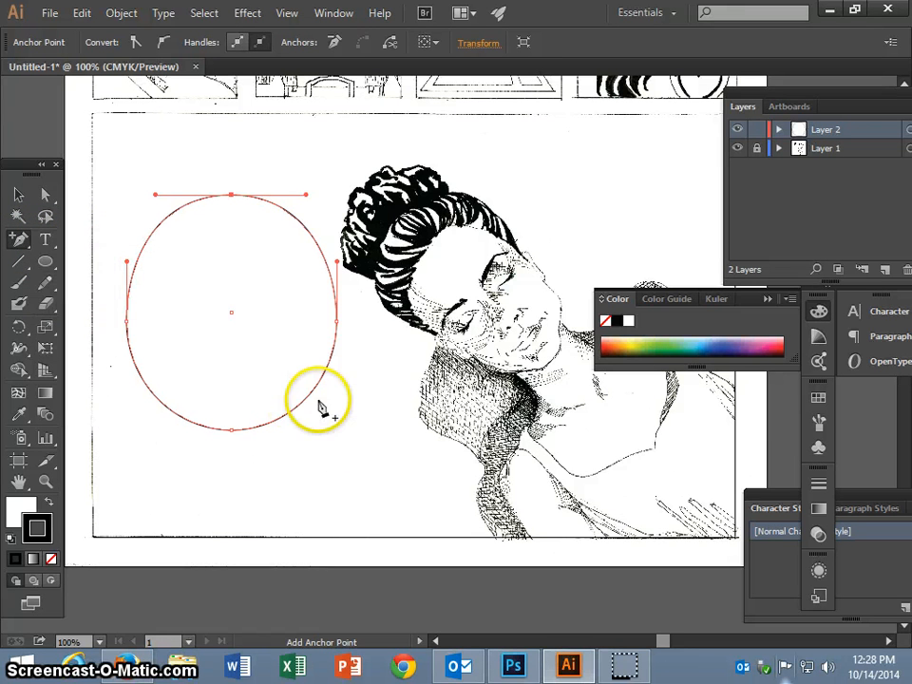
pyautogui.click(309, 231)
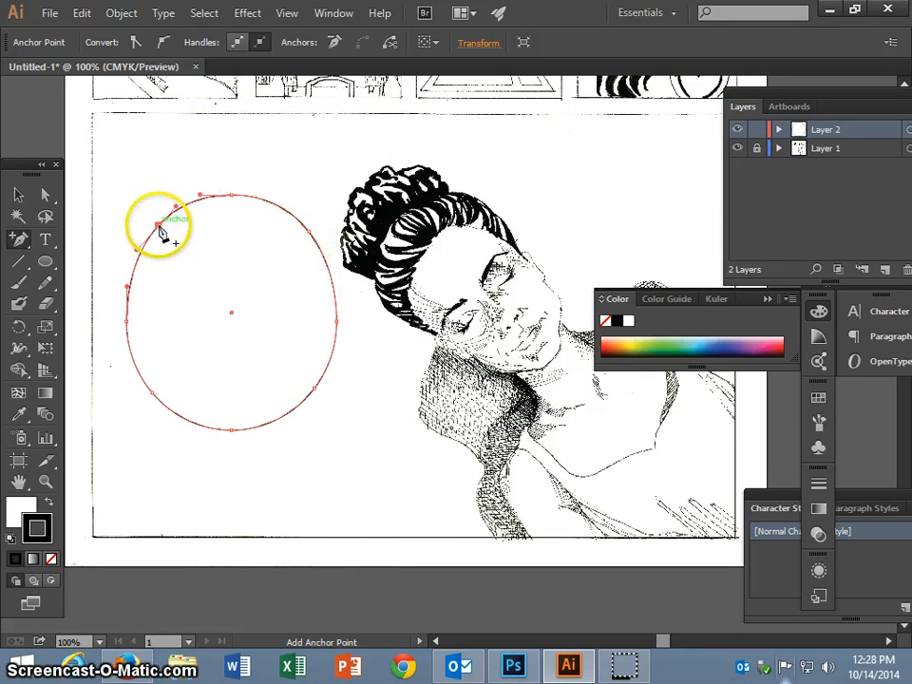
pyautogui.click(158, 225)
# Pull the ellipse's upper-left, lower-left and lower-right diagonal anchor points outward and lower its bottom-centre point slightly.
pyautogui.click(44, 198)
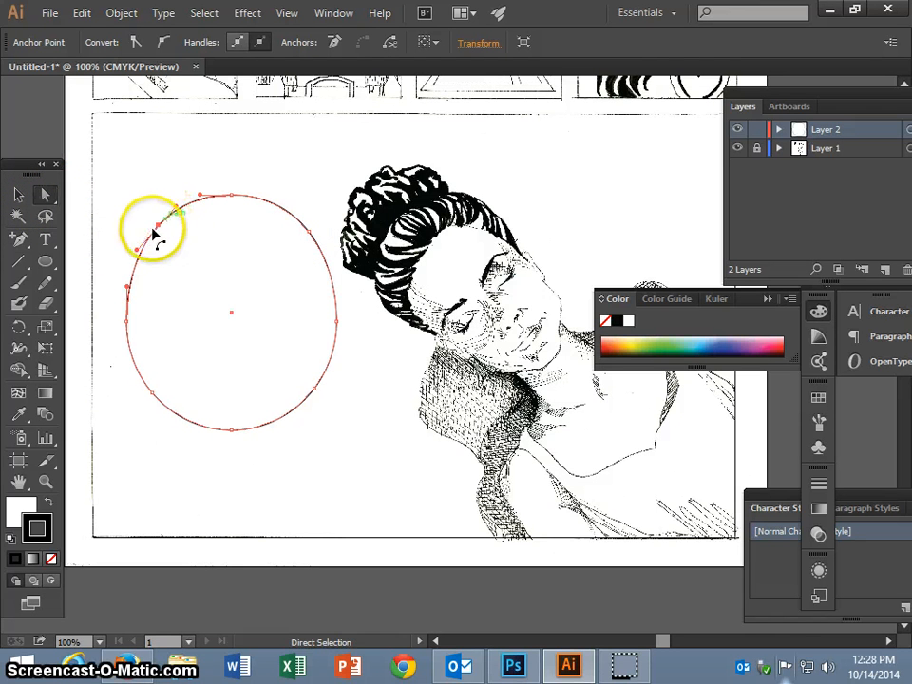
pyautogui.moveTo(157, 227); pyautogui.dragTo(177, 141)
pyautogui.moveTo(157, 393); pyautogui.dragTo(119, 445)
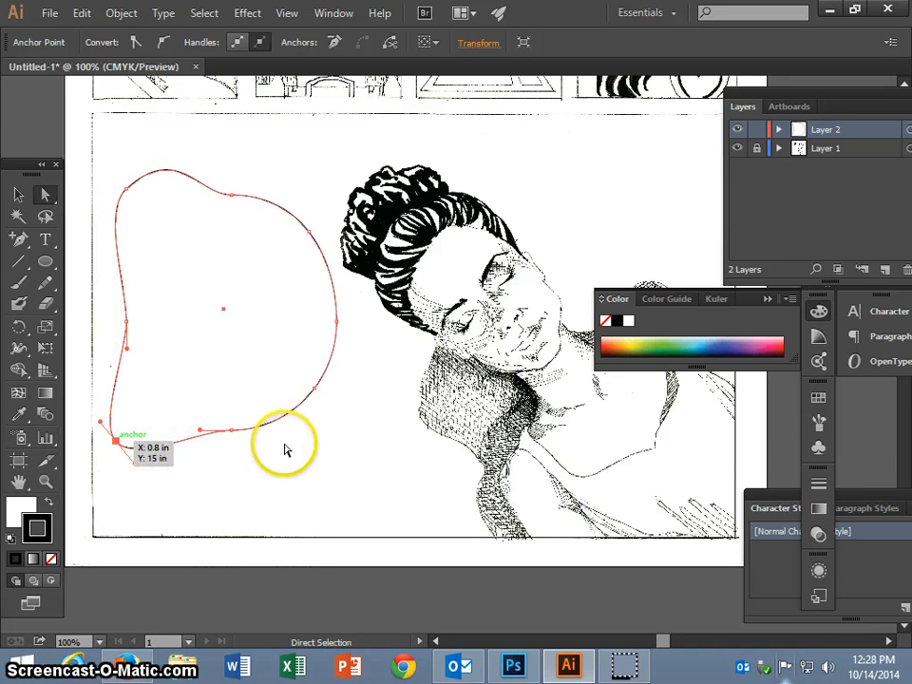
pyautogui.moveTo(320, 397); pyautogui.dragTo(365, 445)
pyautogui.moveTo(233, 433); pyautogui.dragTo(227, 457)
pyautogui.moveTo(227, 454); pyautogui.dragTo(226, 439)
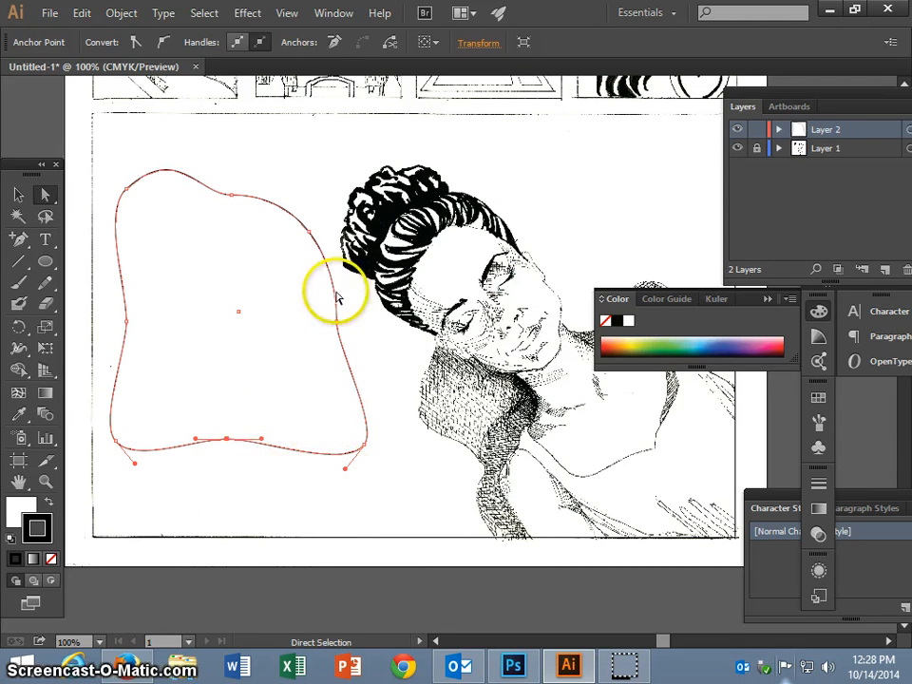
# Raise the balloon's upper-right anchor point slightly, bring its lower-right point back inward, and deselect the shape.
pyautogui.click(310, 230)
pyautogui.moveTo(310, 231); pyautogui.dragTo(311, 212)
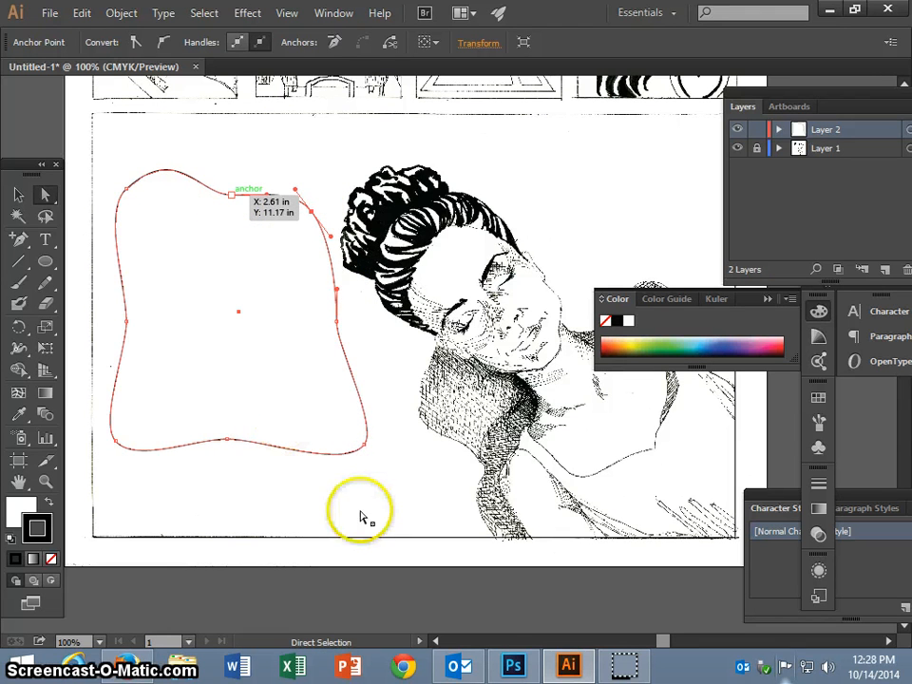
pyautogui.moveTo(365, 446); pyautogui.dragTo(330, 410)
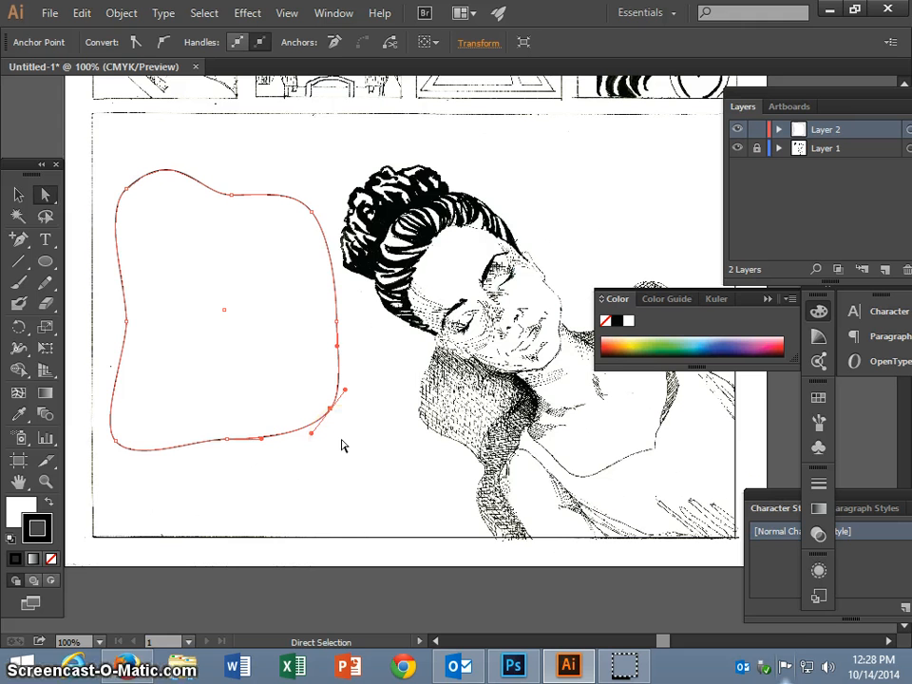
pyautogui.press('ctrl')
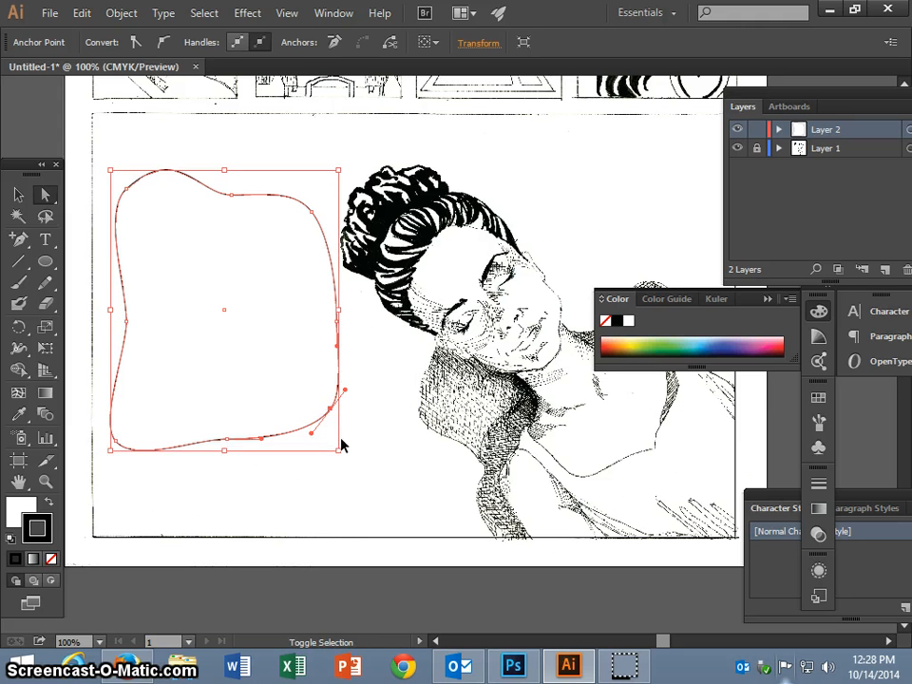
pyautogui.click(342, 445)
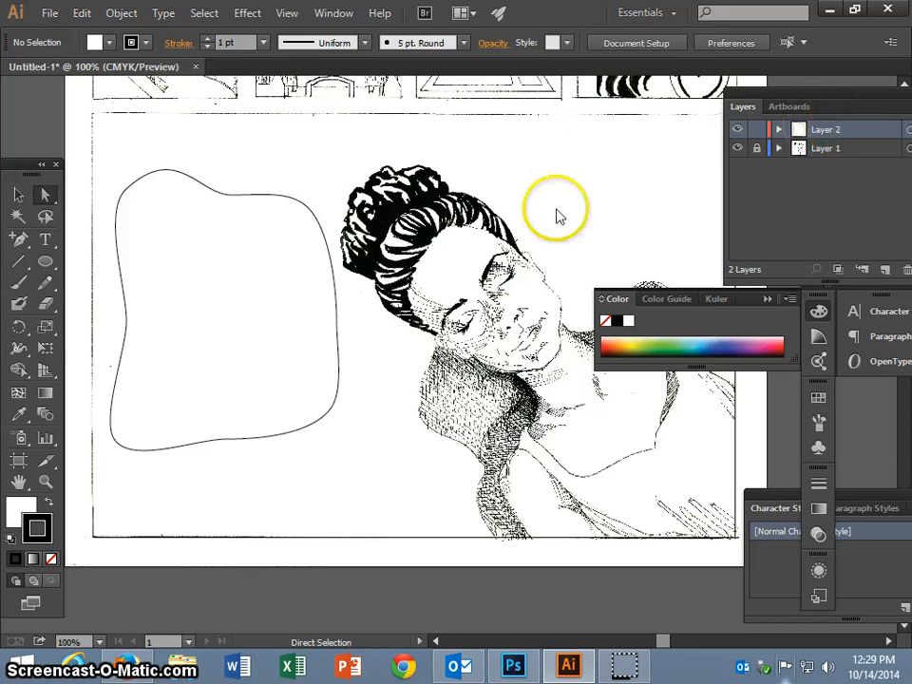
# Draw the tail's first curved side with the Pen tool, from inside the balloon's lower-right area to a tip outside it.
pyautogui.click(133, 443)
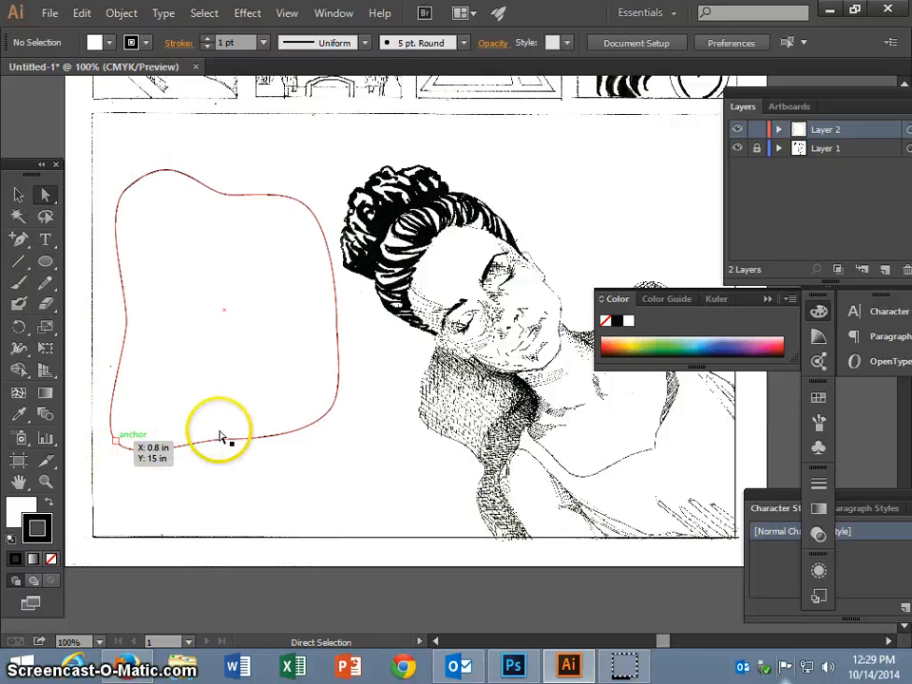
pyautogui.click(23, 246)
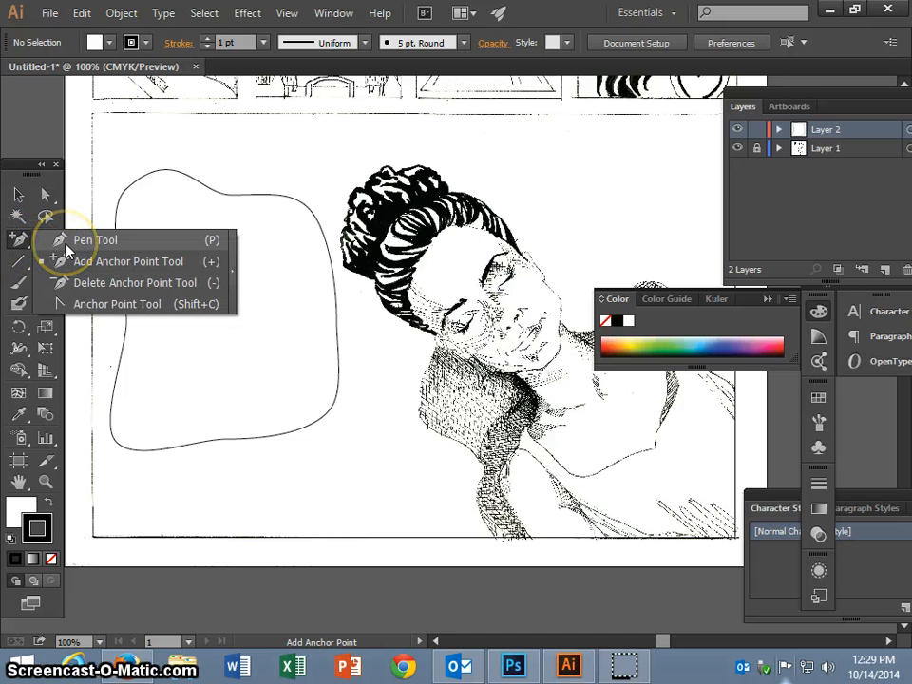
pyautogui.click(66, 249)
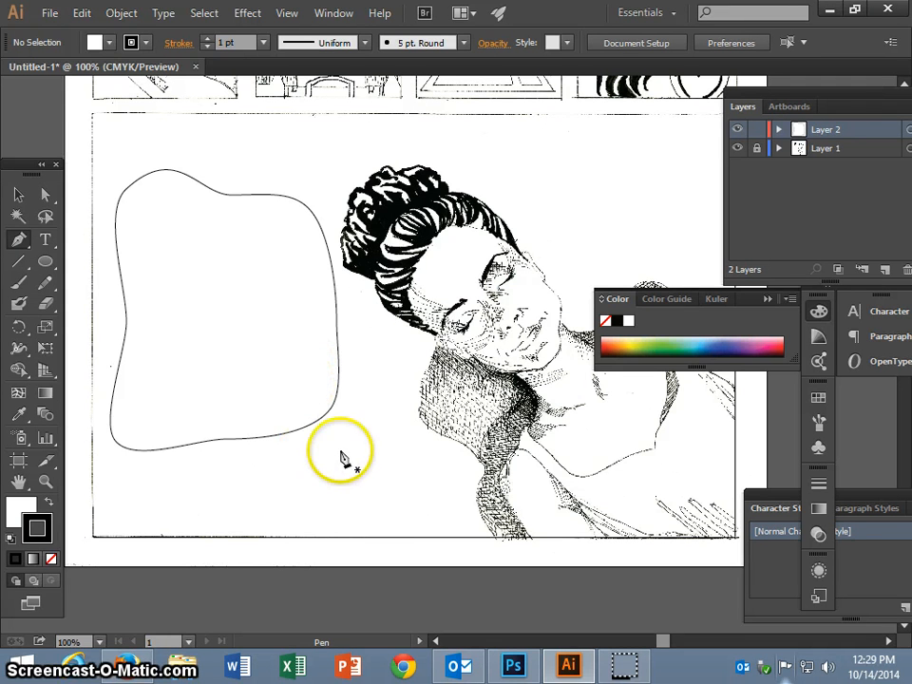
pyautogui.click(297, 380)
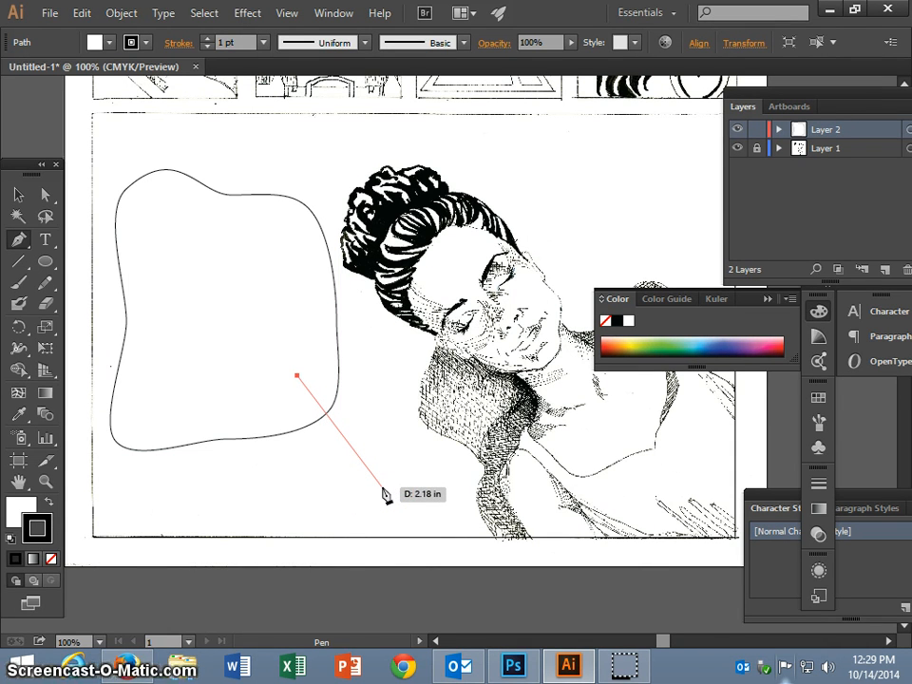
pyautogui.moveTo(384, 490); pyautogui.dragTo(456, 516)
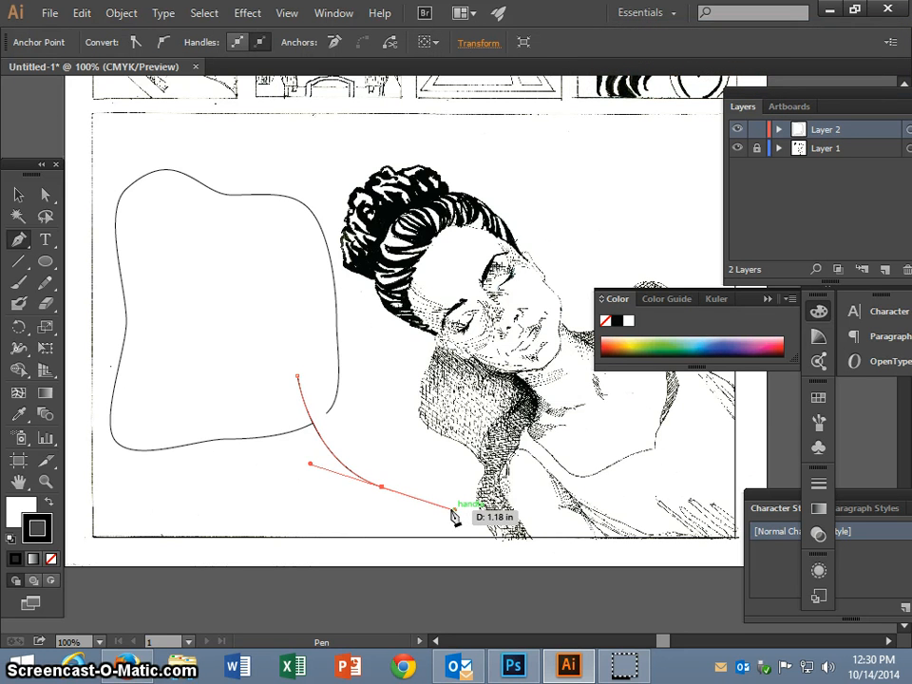
pyautogui.keyDown('ctrl'); pyautogui.click(429, 513); pyautogui.keyUp('ctrl')
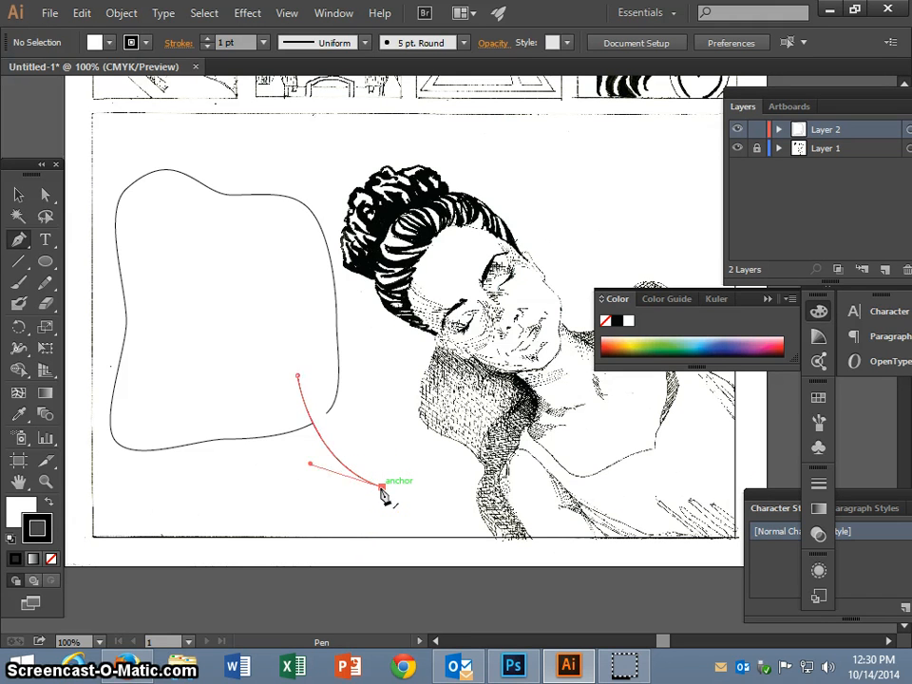
# Continue the tail from its tip with a sharp corner, curve it back inside the balloon's lower edge, and end the open path.
pyautogui.click(381, 488)
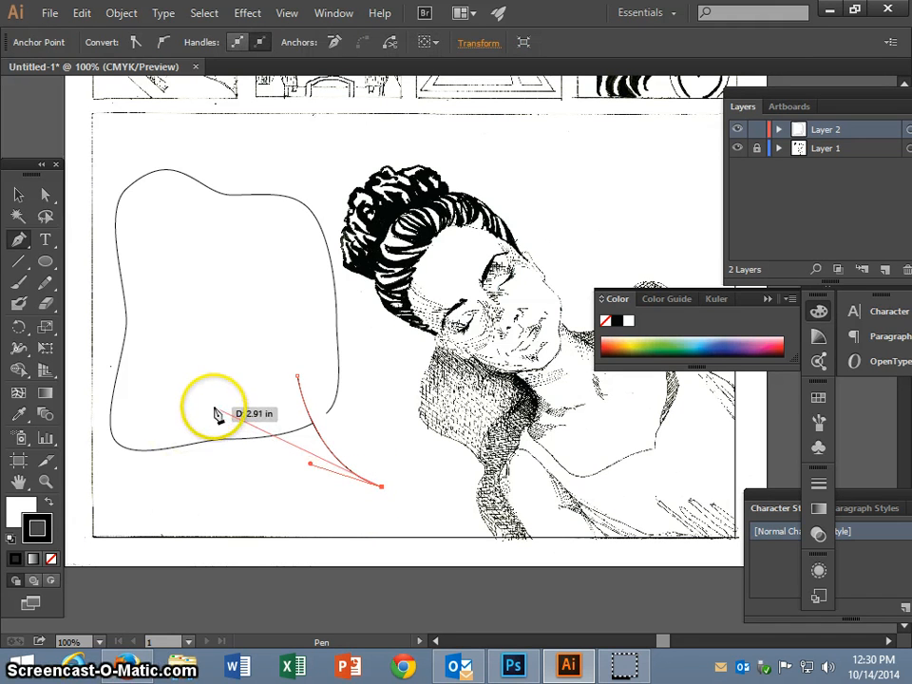
pyautogui.moveTo(213, 408); pyautogui.dragTo(180, 306)
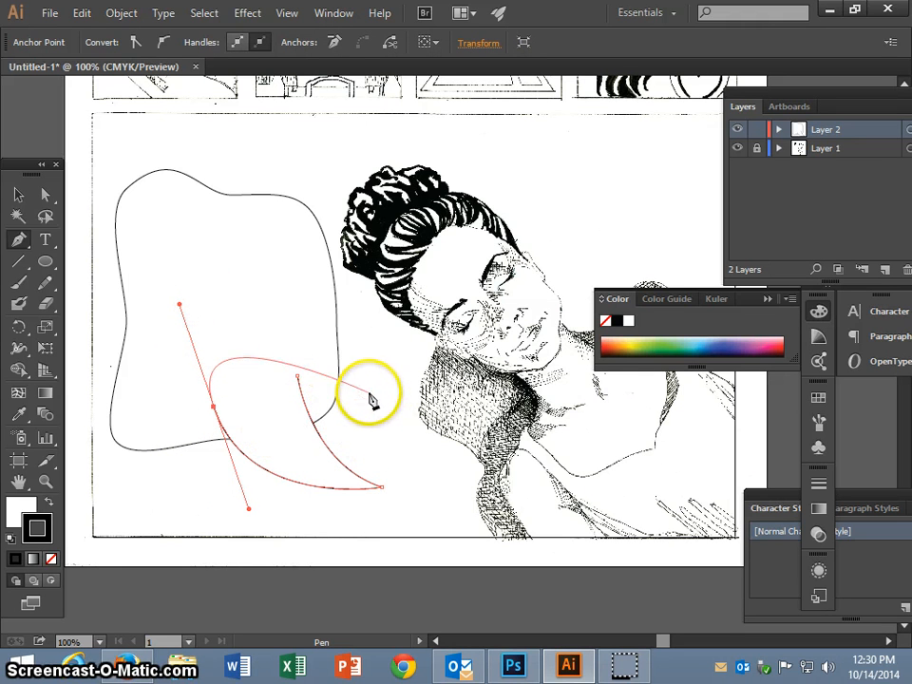
pyautogui.keyDown('ctrl'); pyautogui.click(349, 290); pyautogui.keyUp('ctrl')
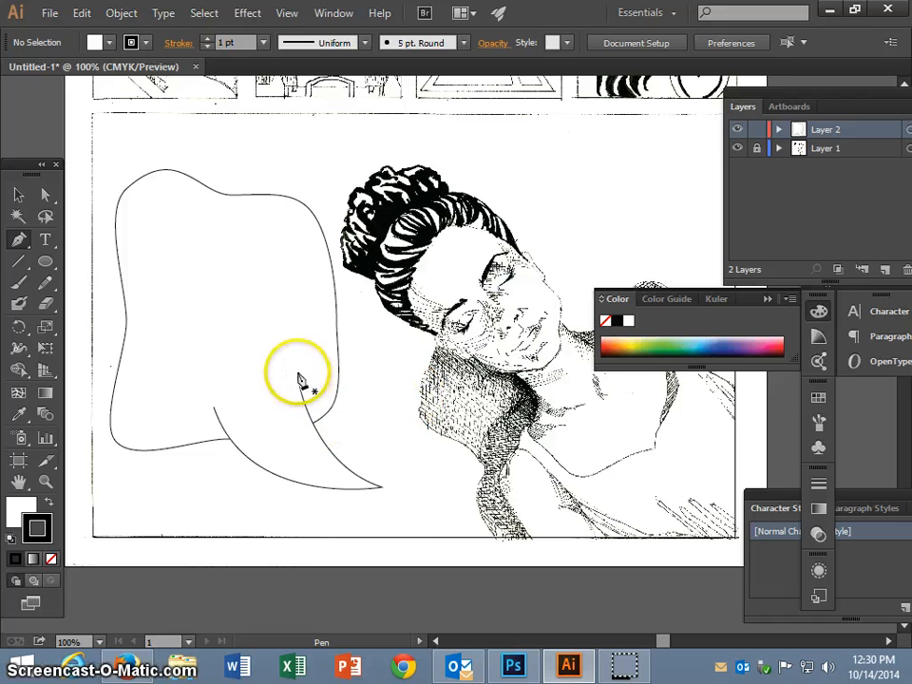
pyautogui.click(319, 420)
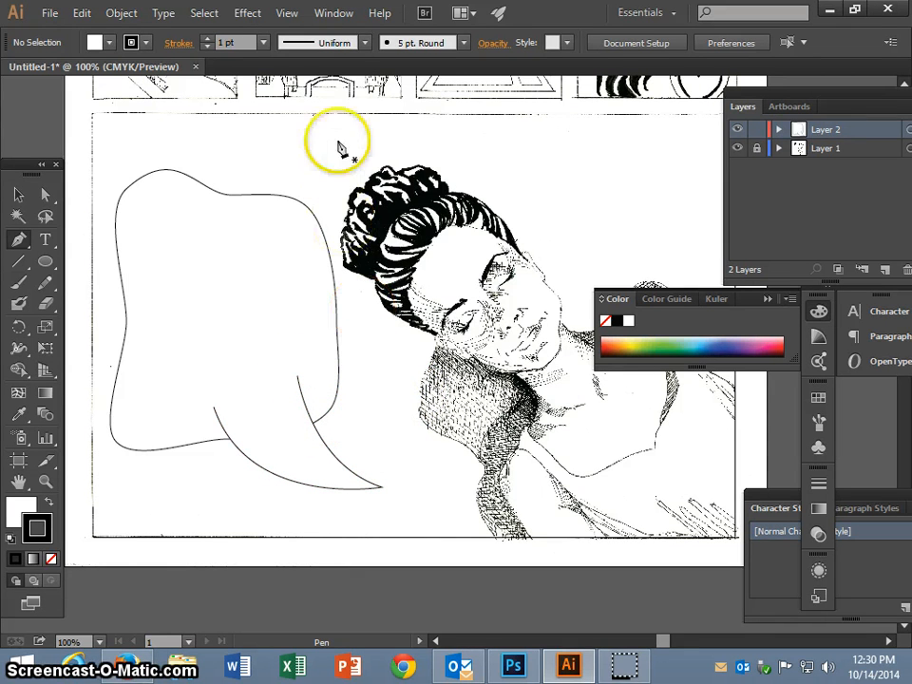
# Bring up the Pathfinder panel and move its panel group so the shape modes are fully visible and the balloon stays uncovered.
pyautogui.click(334, 12)
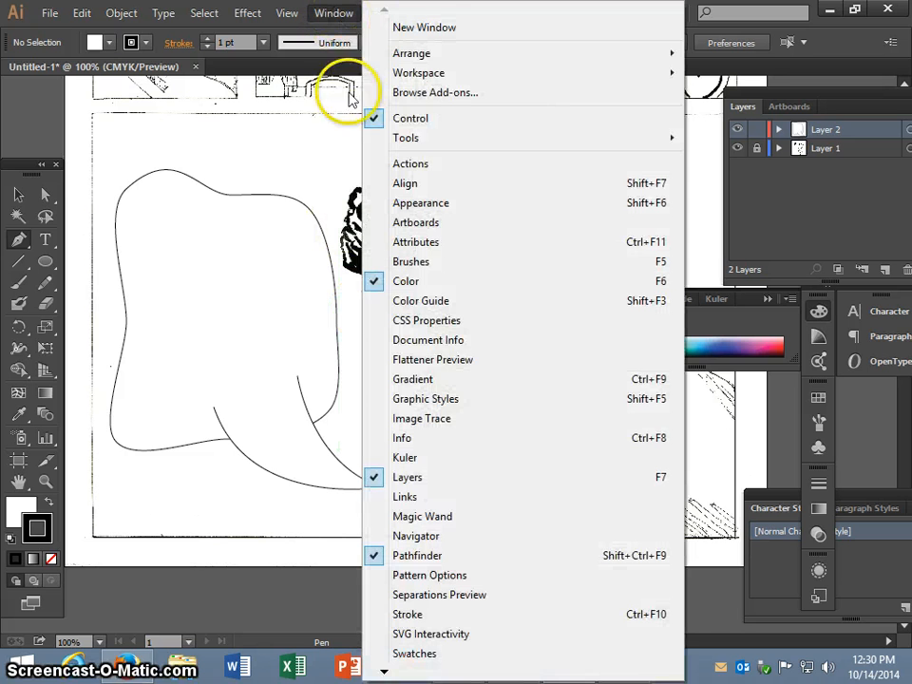
pyautogui.click(440, 563)
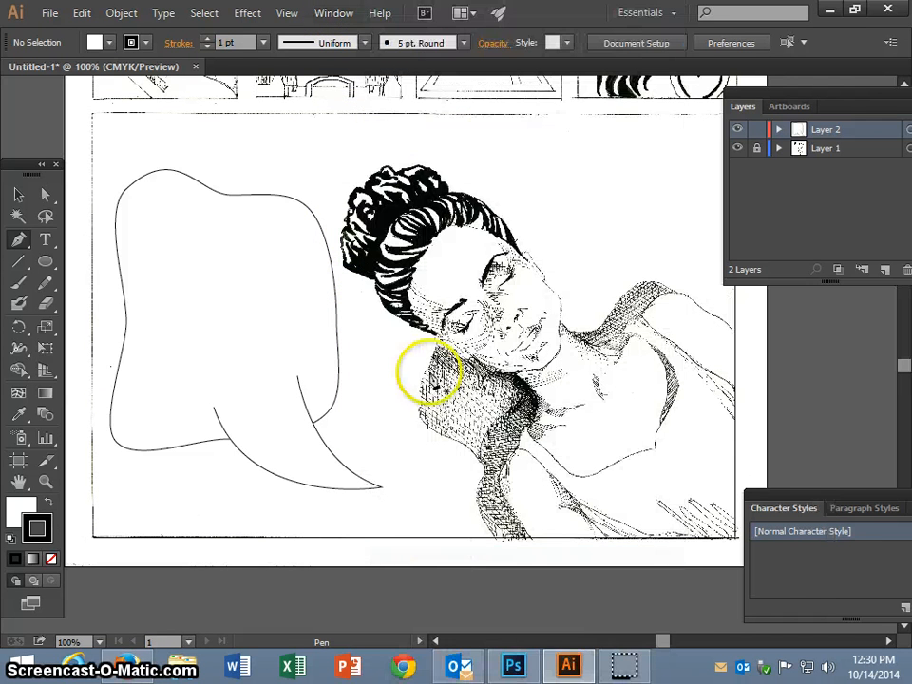
pyautogui.click(341, 13)
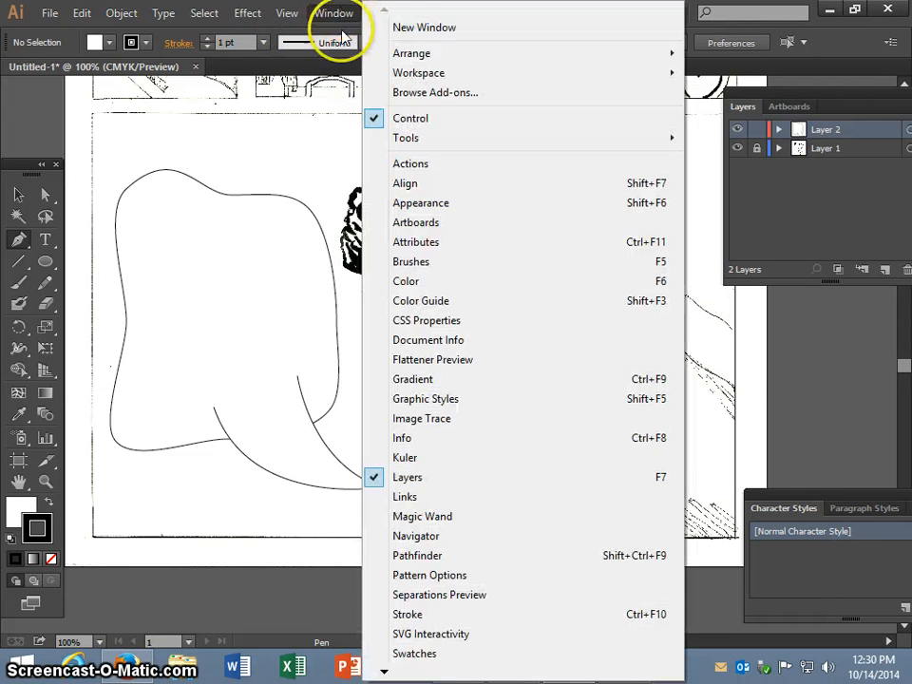
pyautogui.click(456, 559)
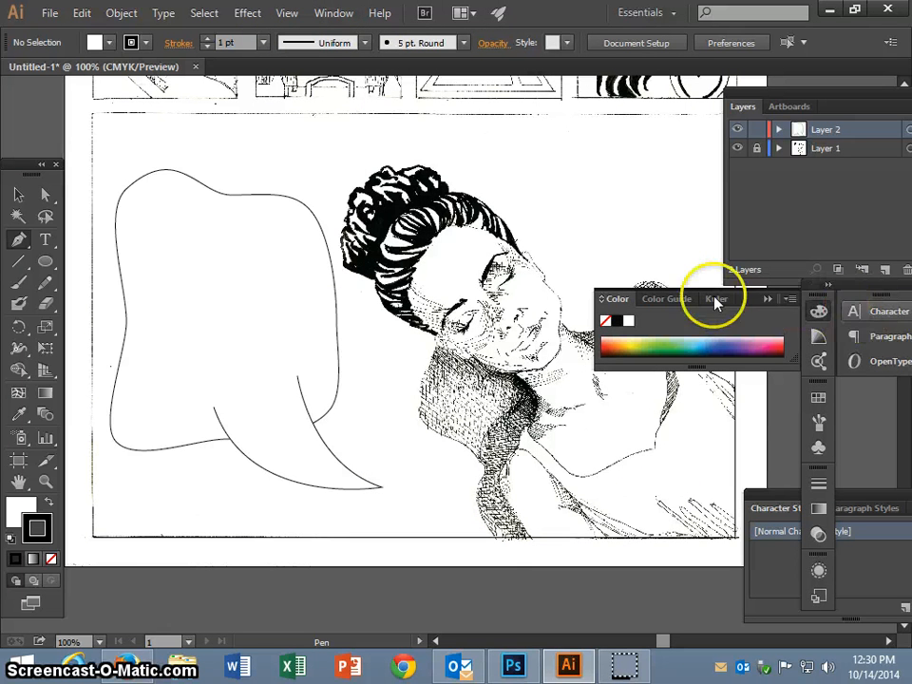
pyautogui.moveTo(866, 291); pyautogui.dragTo(609, 299)
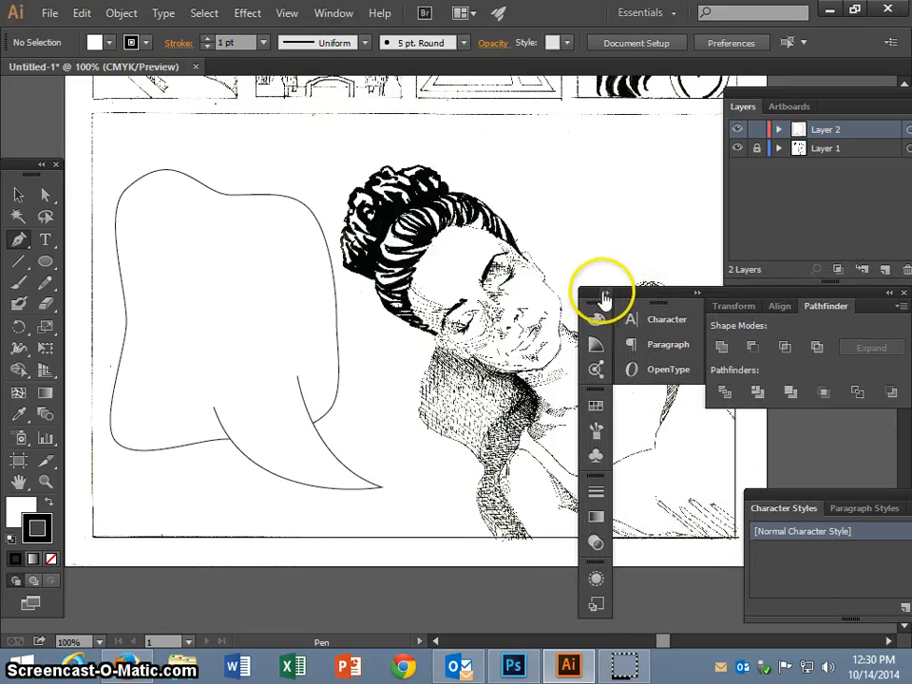
pyautogui.click(609, 296)
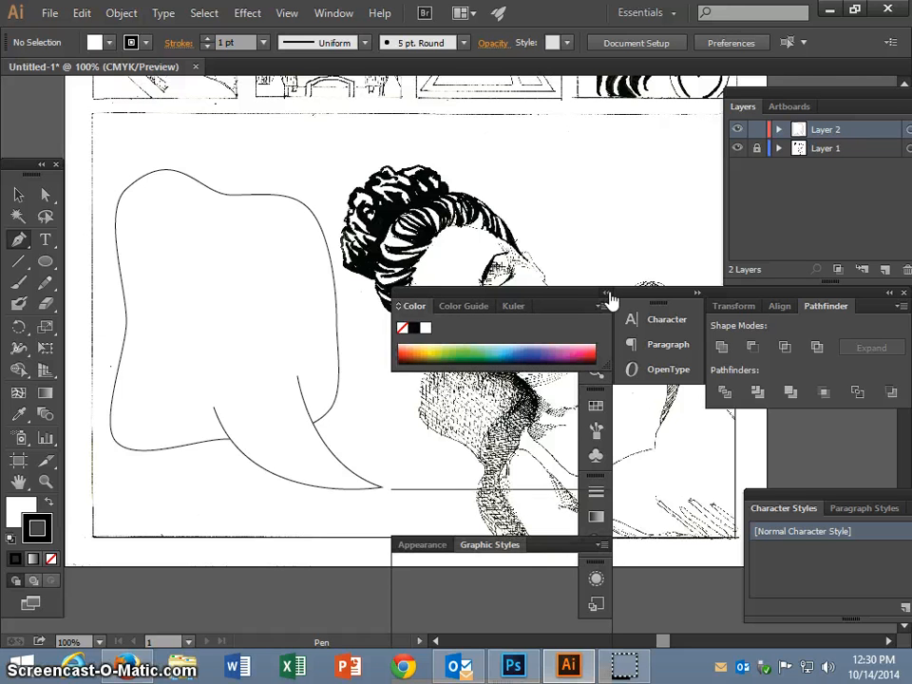
pyautogui.click(598, 289)
pyautogui.moveTo(634, 286)
pyautogui.mouseDown()
pyautogui.moveTo(623, 349)
pyautogui.moveTo(585, 357)
pyautogui.moveTo(581, 323)
pyautogui.moveTo(607, 283)
pyautogui.mouseUp()
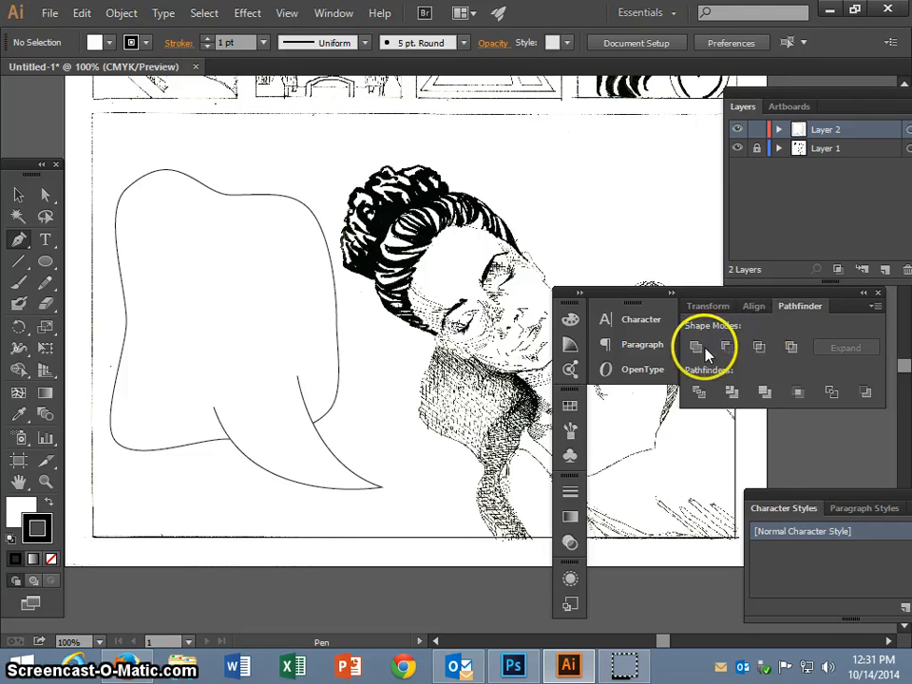
# Select the balloon and its tail, unite them into one shape with Pathfinder, and deselect the result.
pyautogui.click(21, 197)
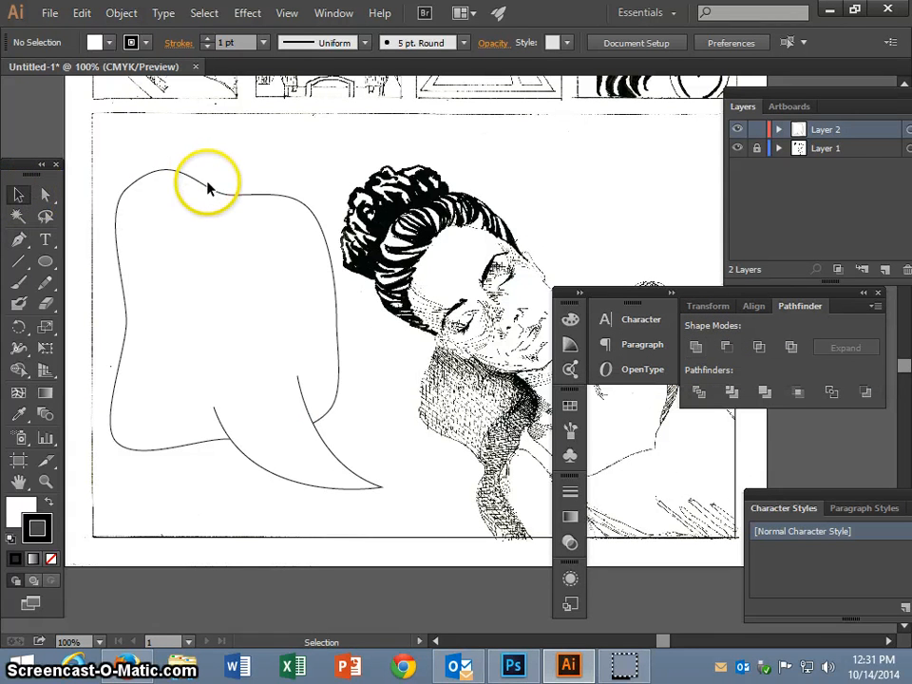
pyautogui.click(211, 190)
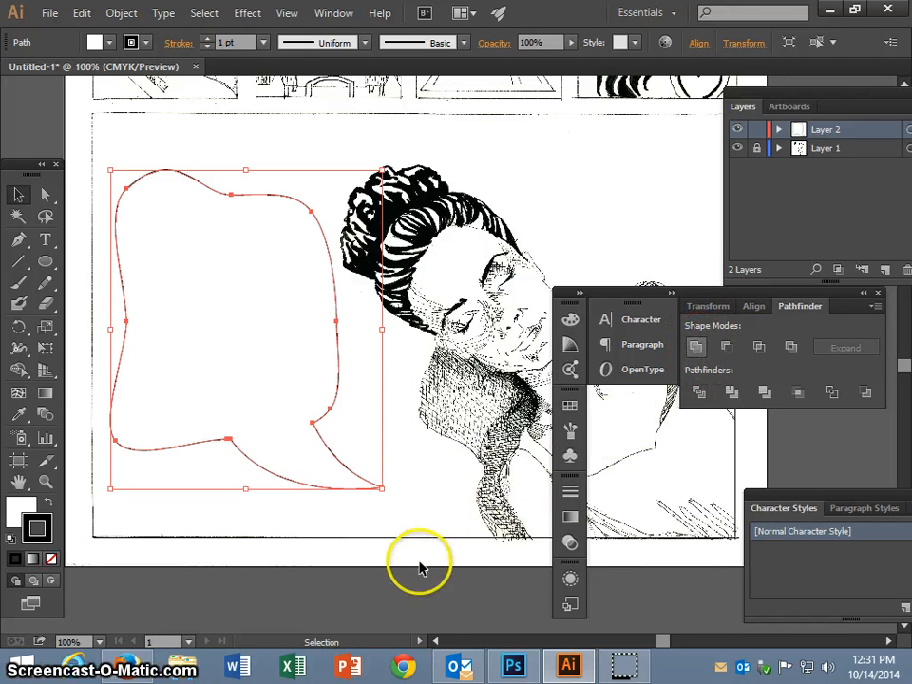
pyautogui.press('ctrl')
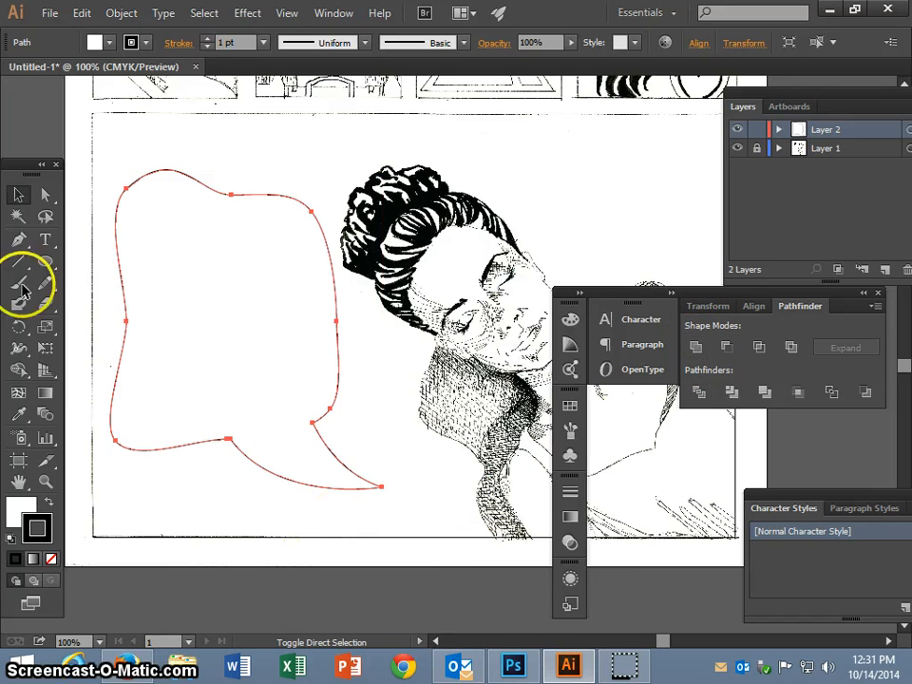
pyautogui.click(44, 217)
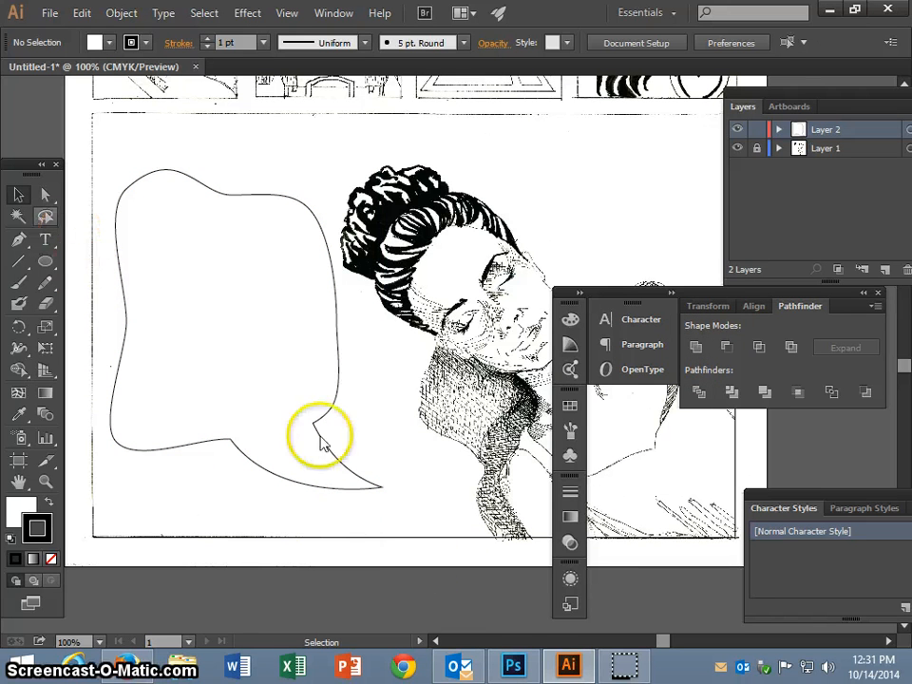
pyautogui.click(437, 581)
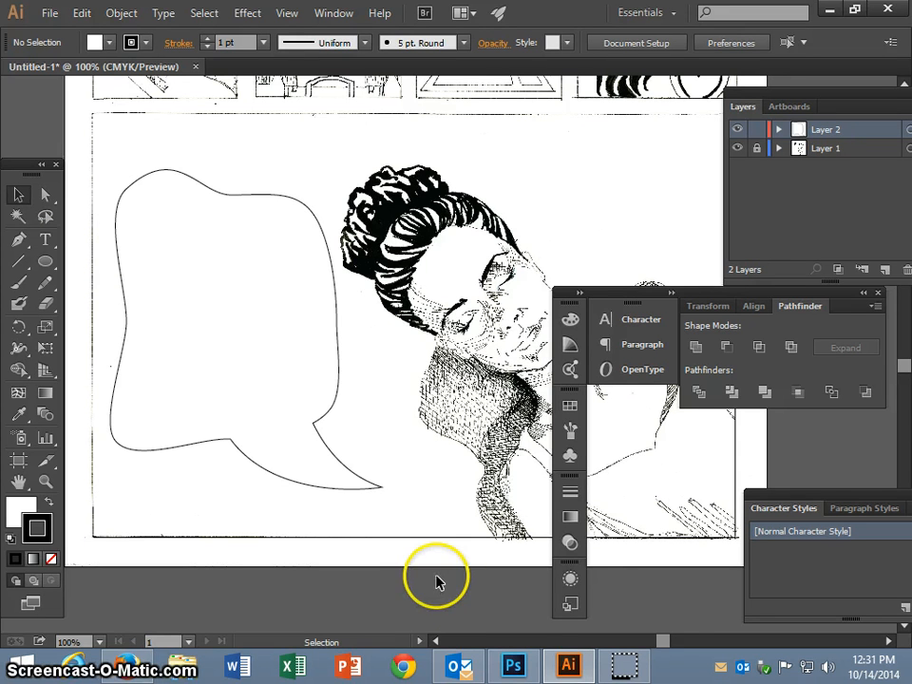